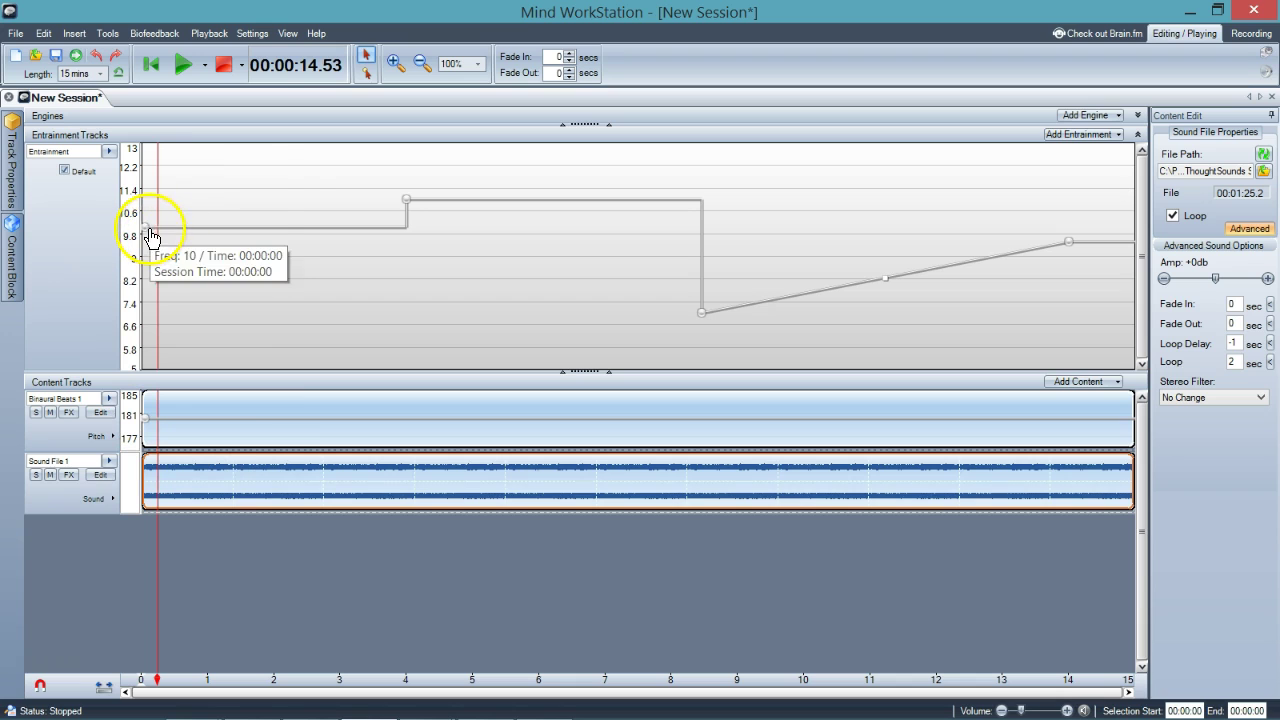
Inspect the frequency and session time of the points along the entrainment track's frequency curve.
{"action": "mouse_move", "coordinate": [409, 210]}
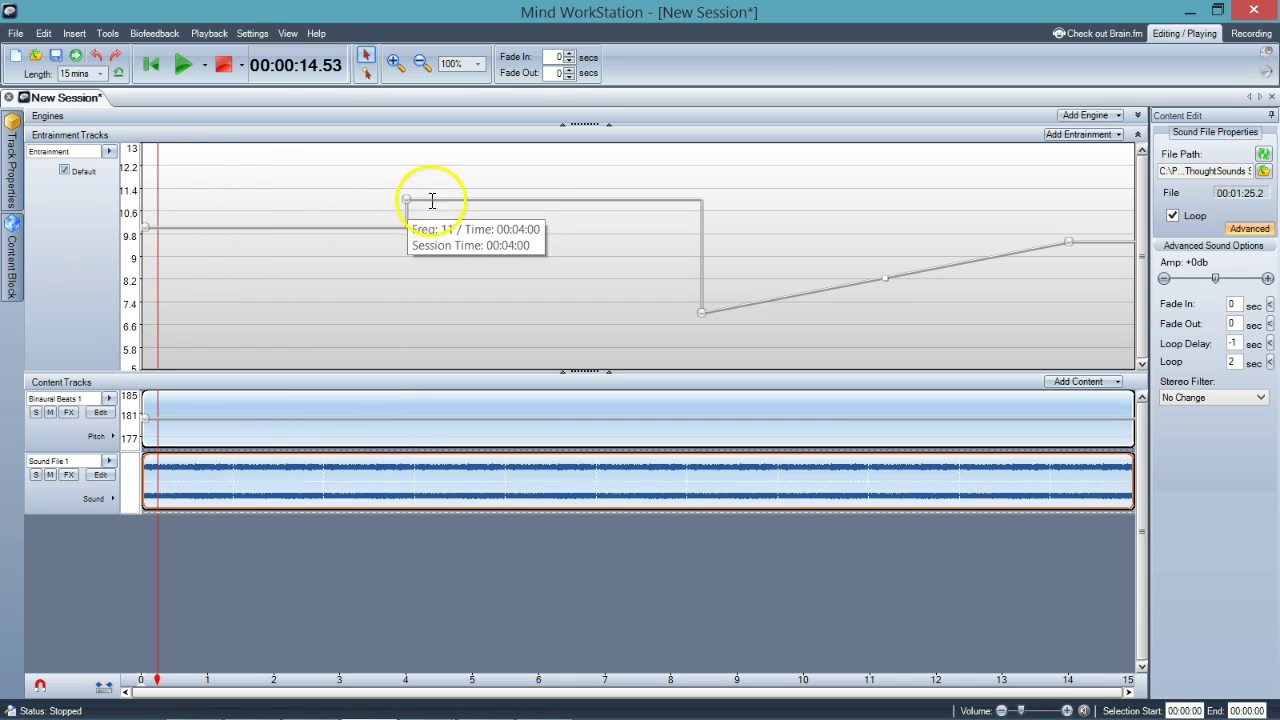
{"action": "left_click", "coordinate": [708, 315]}
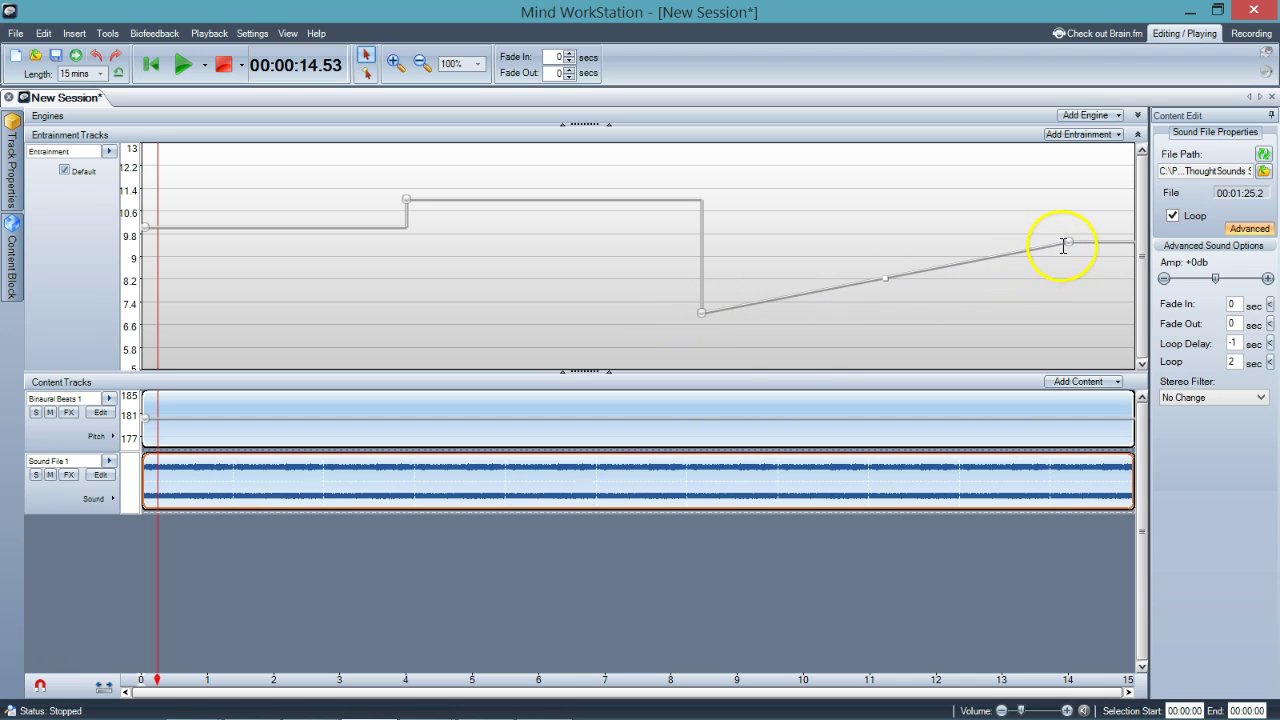
{"action": "mouse_move", "coordinate": [1068, 243]}
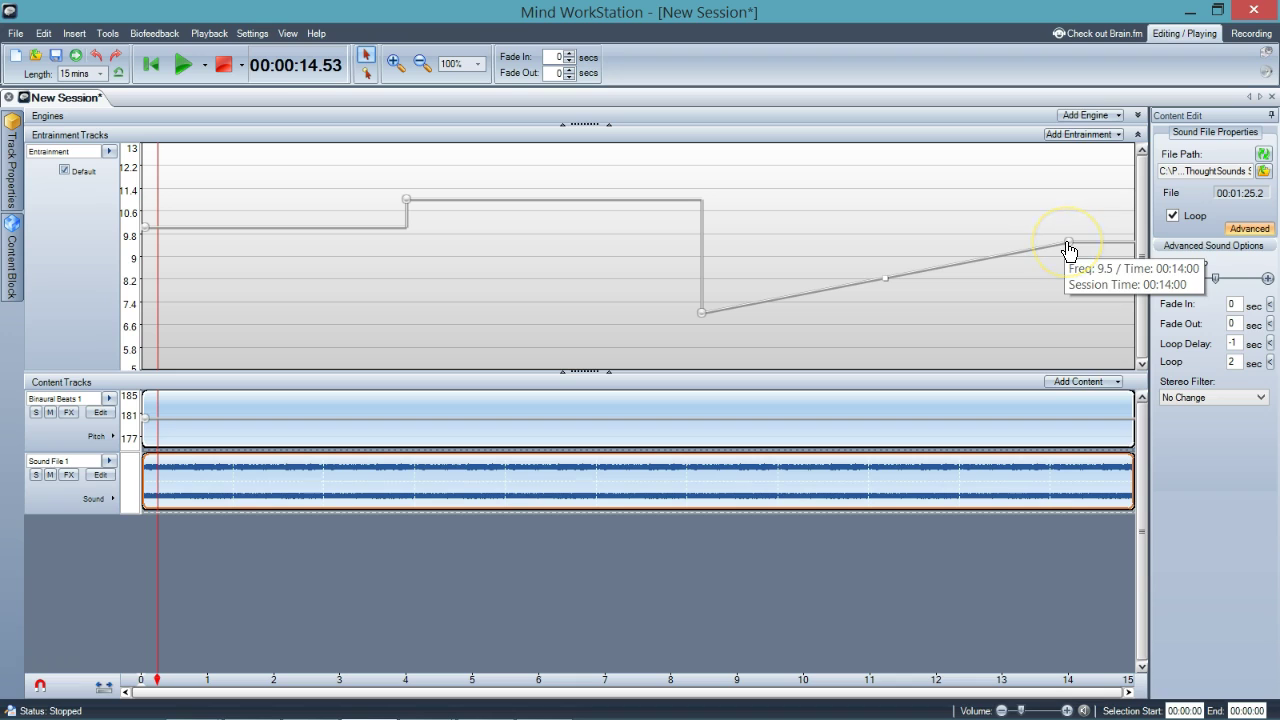
{"action": "left_click", "coordinate": [1097, 244]}
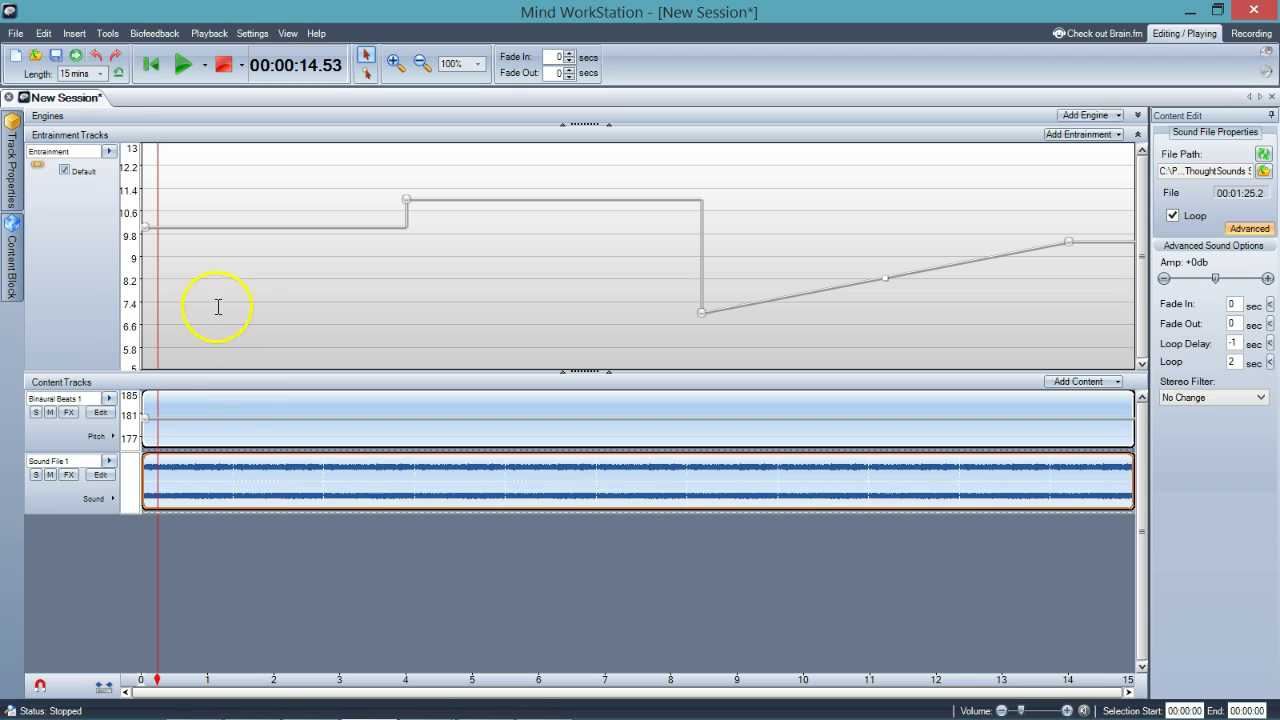
Look through the bundled sound files offered for a new Sound File content track, and cancel the insertion.
{"action": "left_click", "coordinate": [108, 34]}
{"action": "left_click", "coordinate": [74, 33]}
{"action": "left_click", "coordinate": [95, 72]}
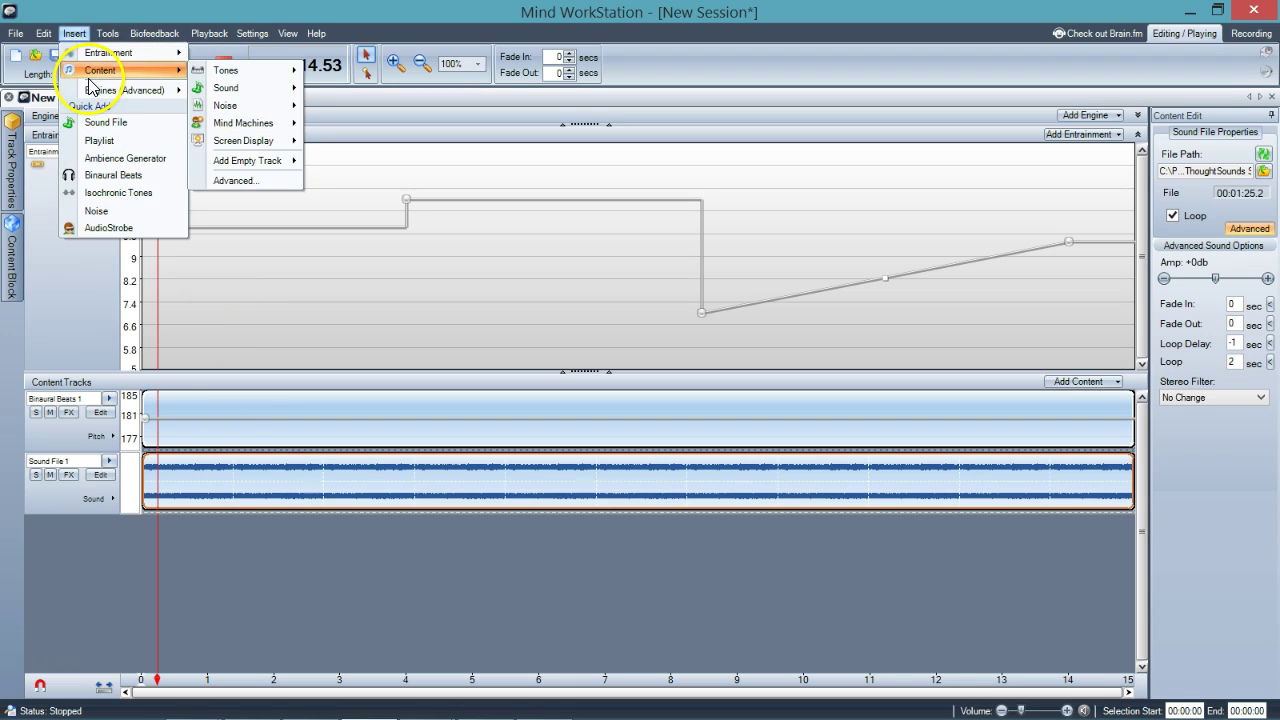
{"action": "mouse_move", "coordinate": [226, 88]}
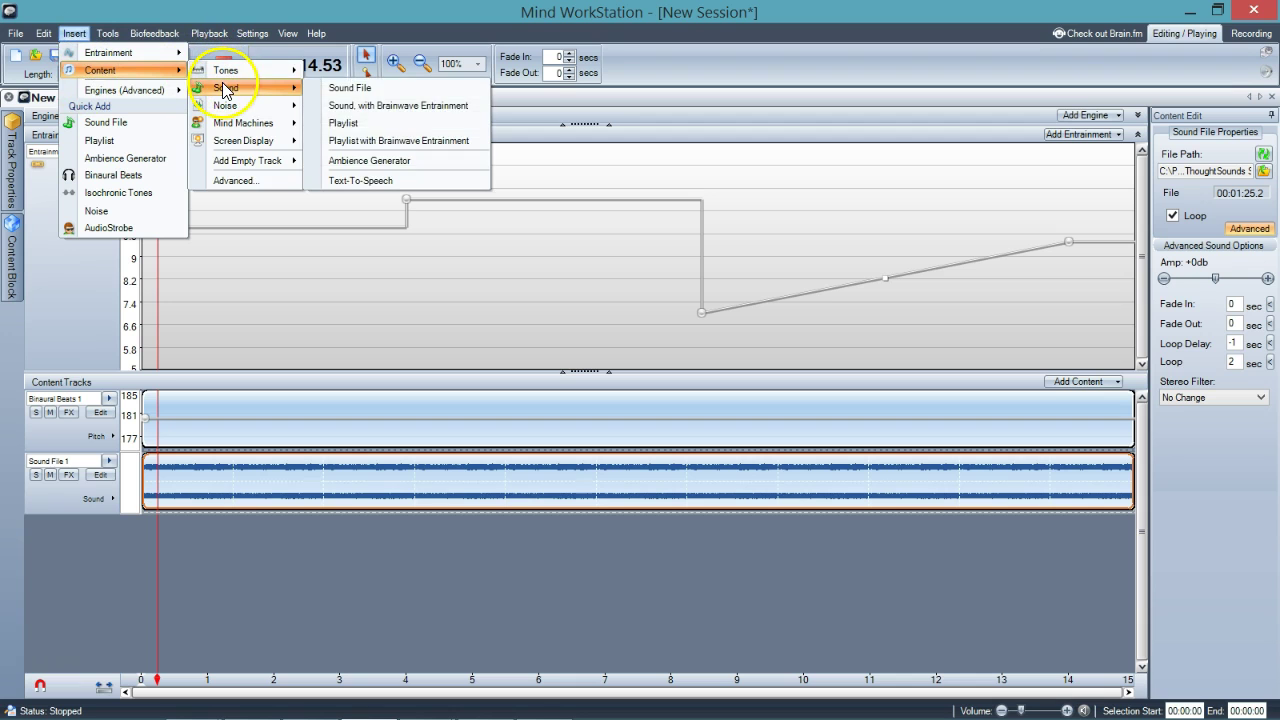
{"action": "left_click", "coordinate": [335, 88]}
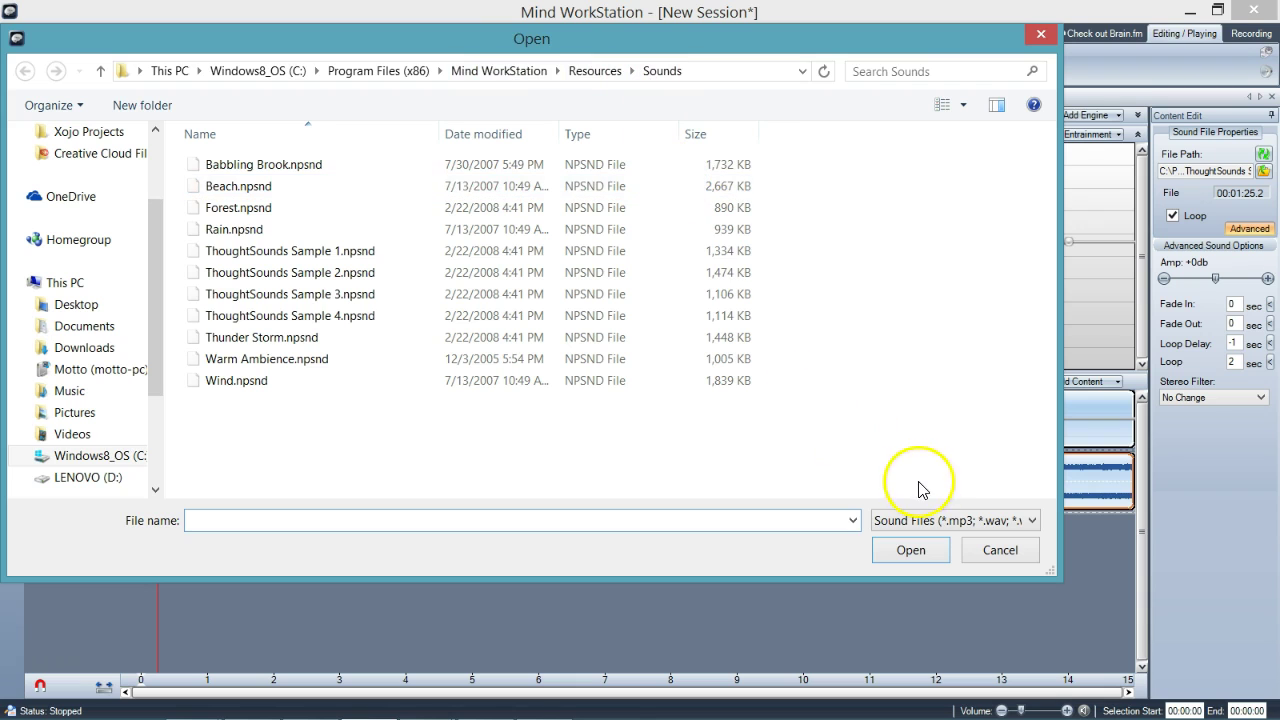
{"action": "left_click", "coordinate": [985, 550]}
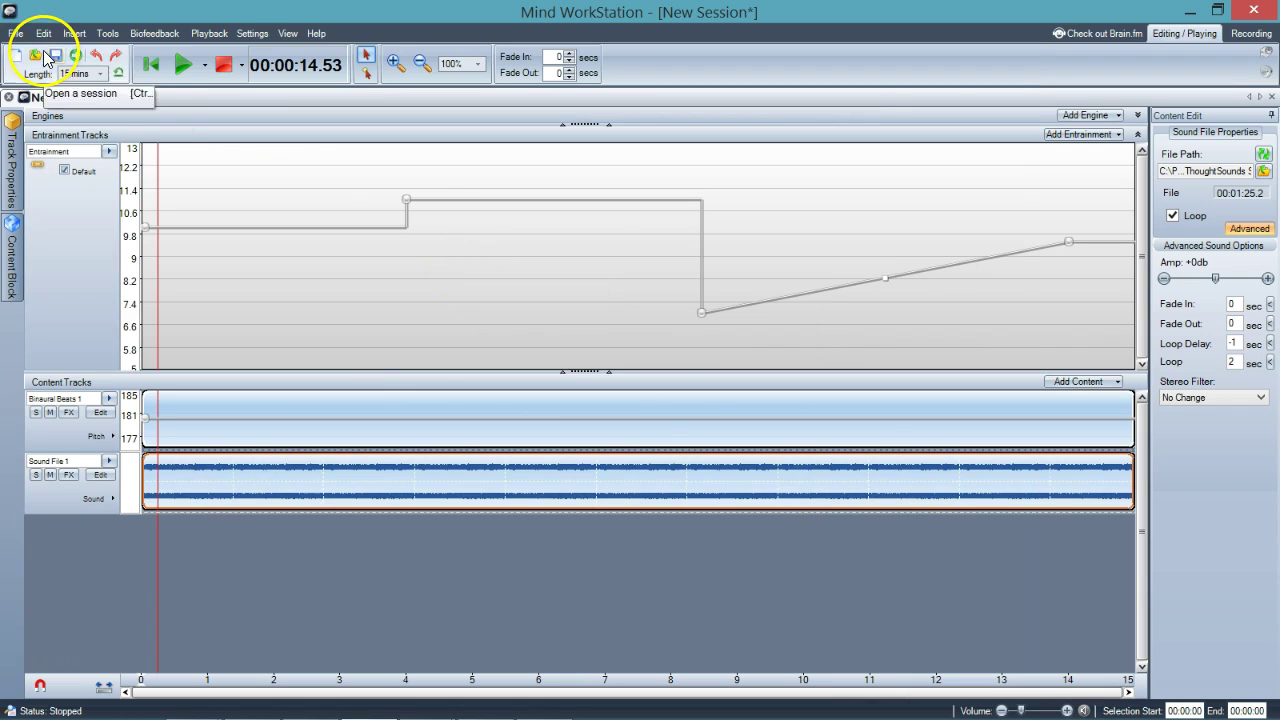
Minimize the Mind WorkStation session and bring the bavsa folder window to the front.
{"action": "left_click", "coordinate": [15, 33]}
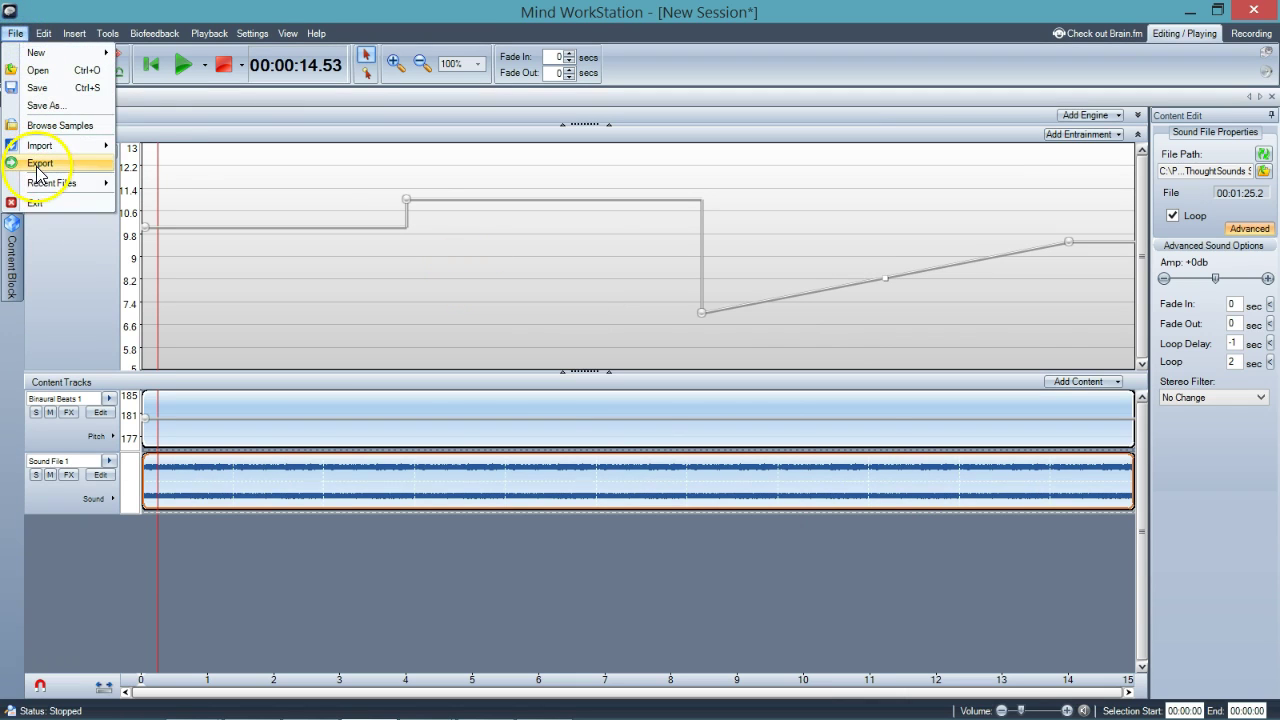
{"action": "left_click", "coordinate": [344, 14]}
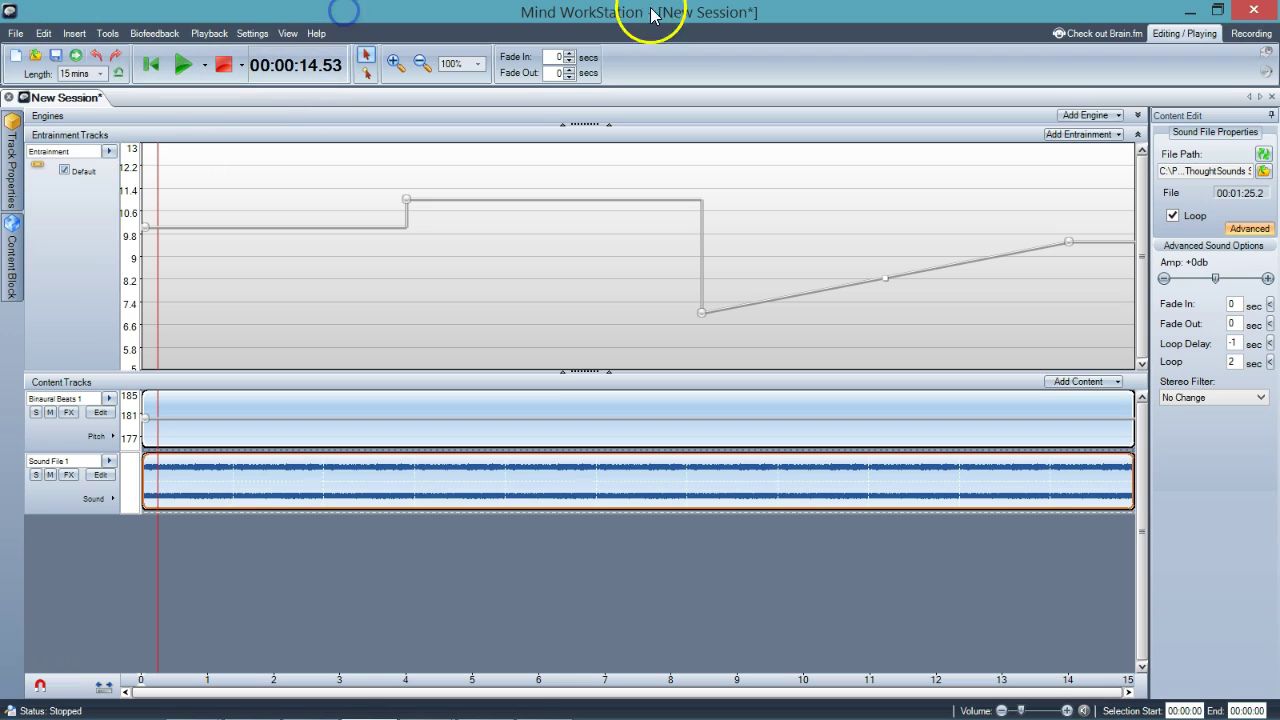
{"action": "left_click", "coordinate": [1183, 10]}
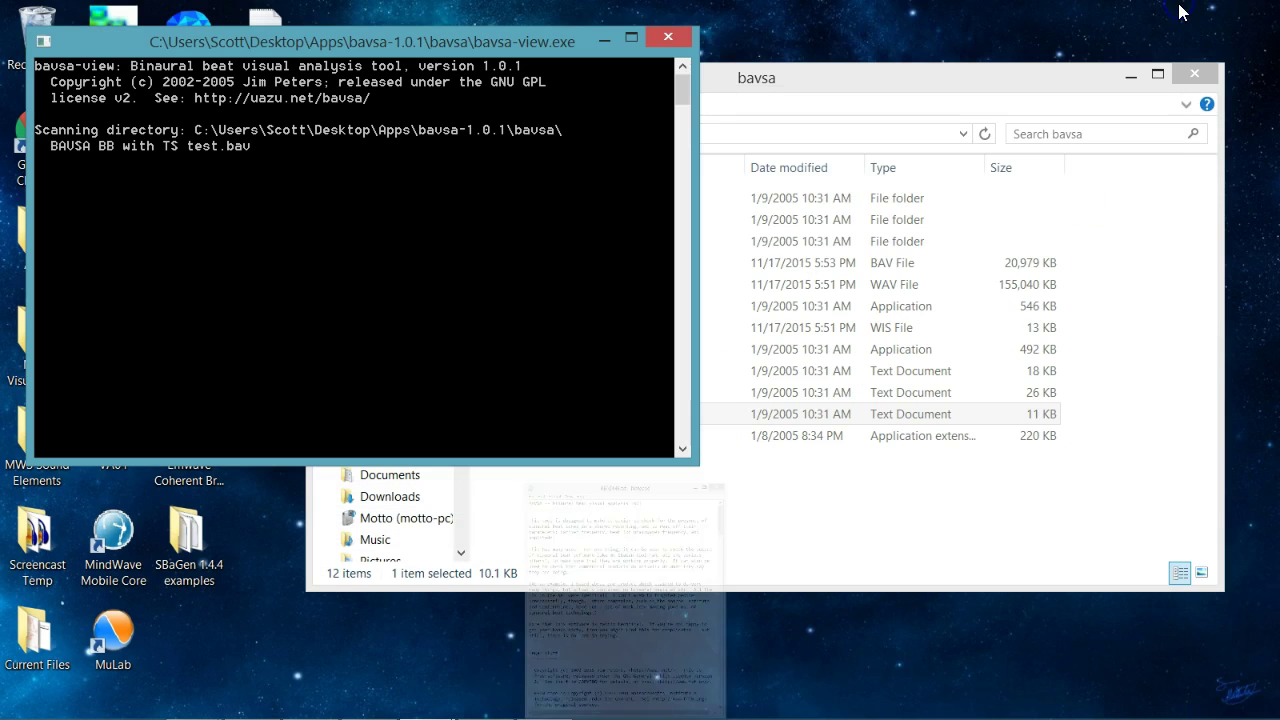
{"action": "left_click", "coordinate": [617, 553]}
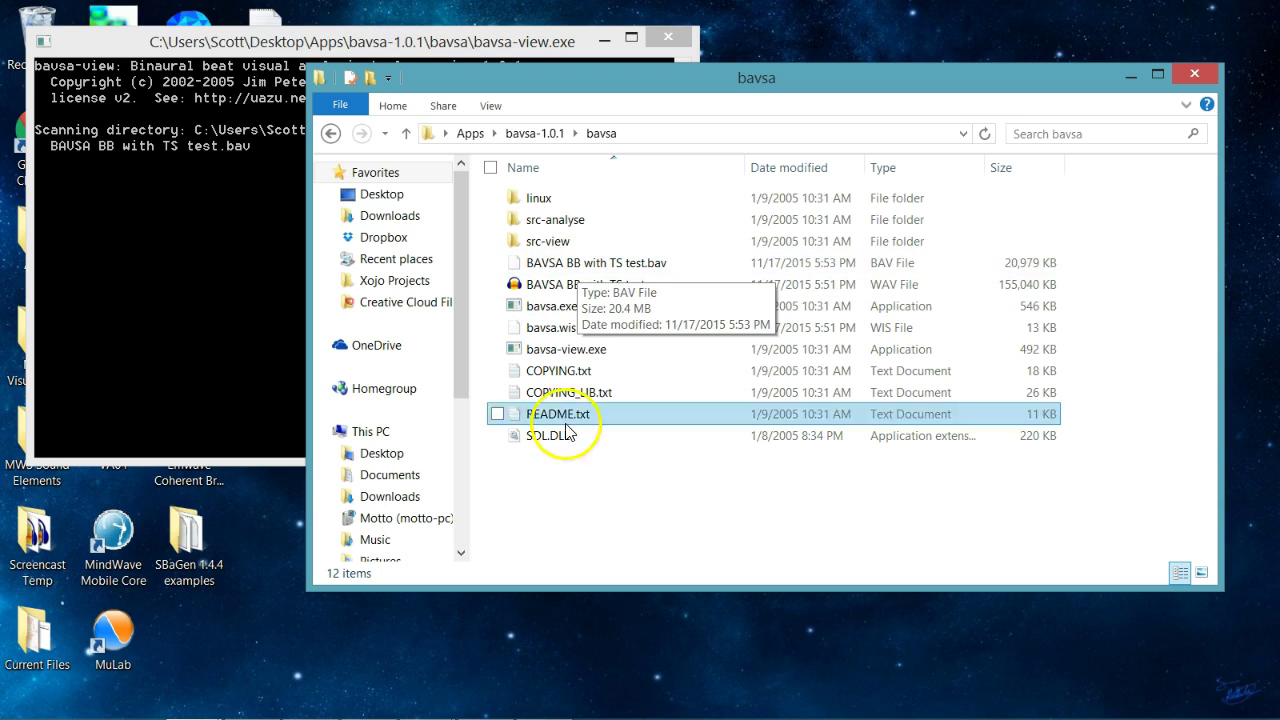
Switch to the SDL_app window showing the bavsa-view analysis plot.
{"action": "mouse_move", "coordinate": [543, 700]}
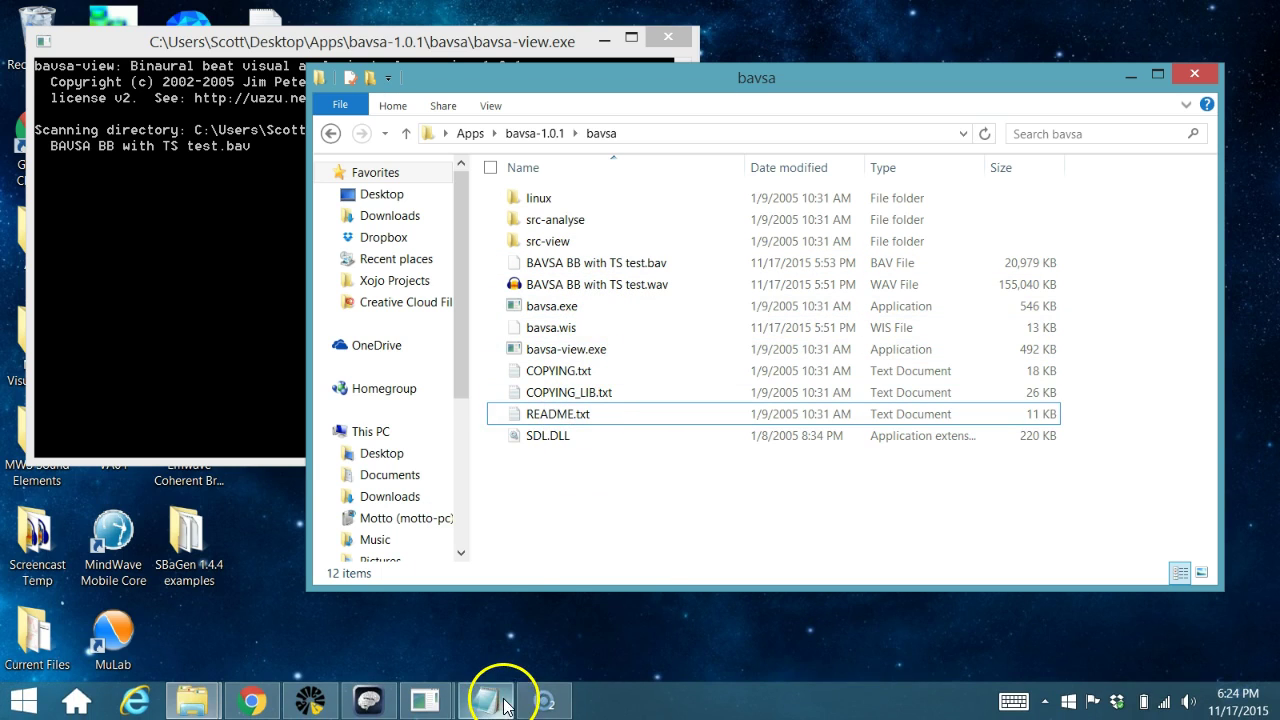
{"action": "mouse_move", "coordinate": [455, 708]}
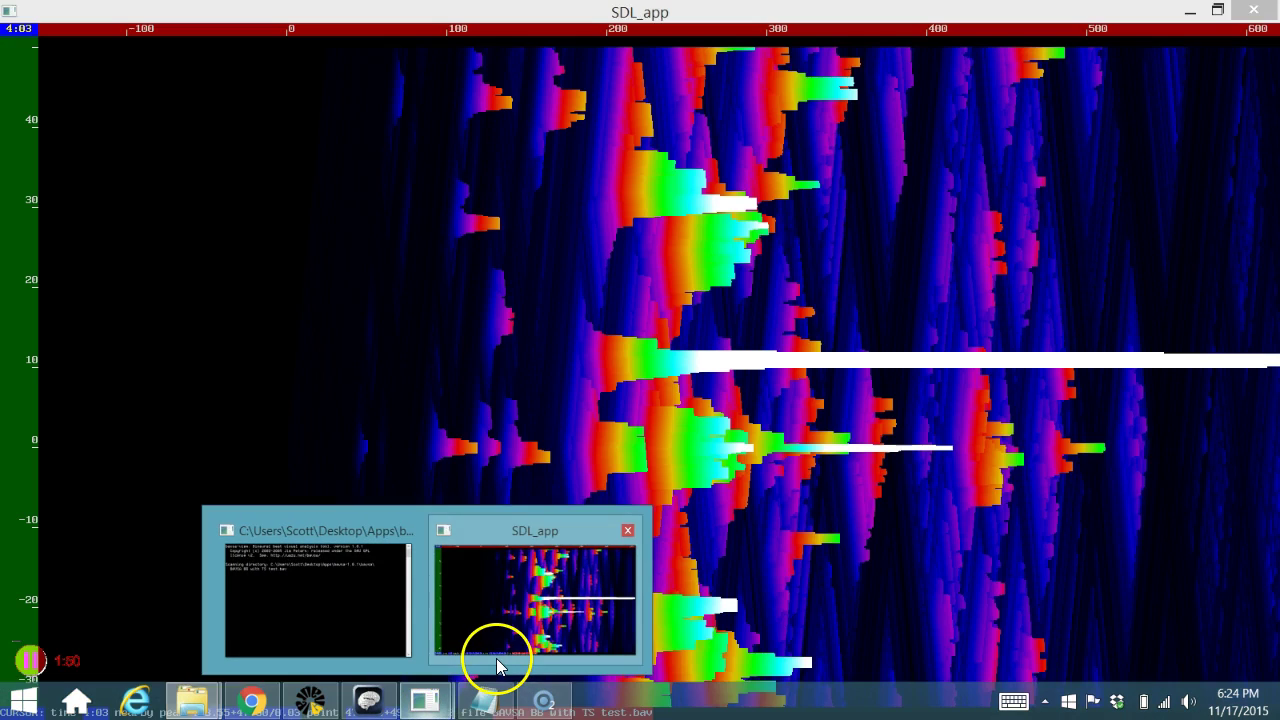
{"action": "left_click", "coordinate": [496, 658]}
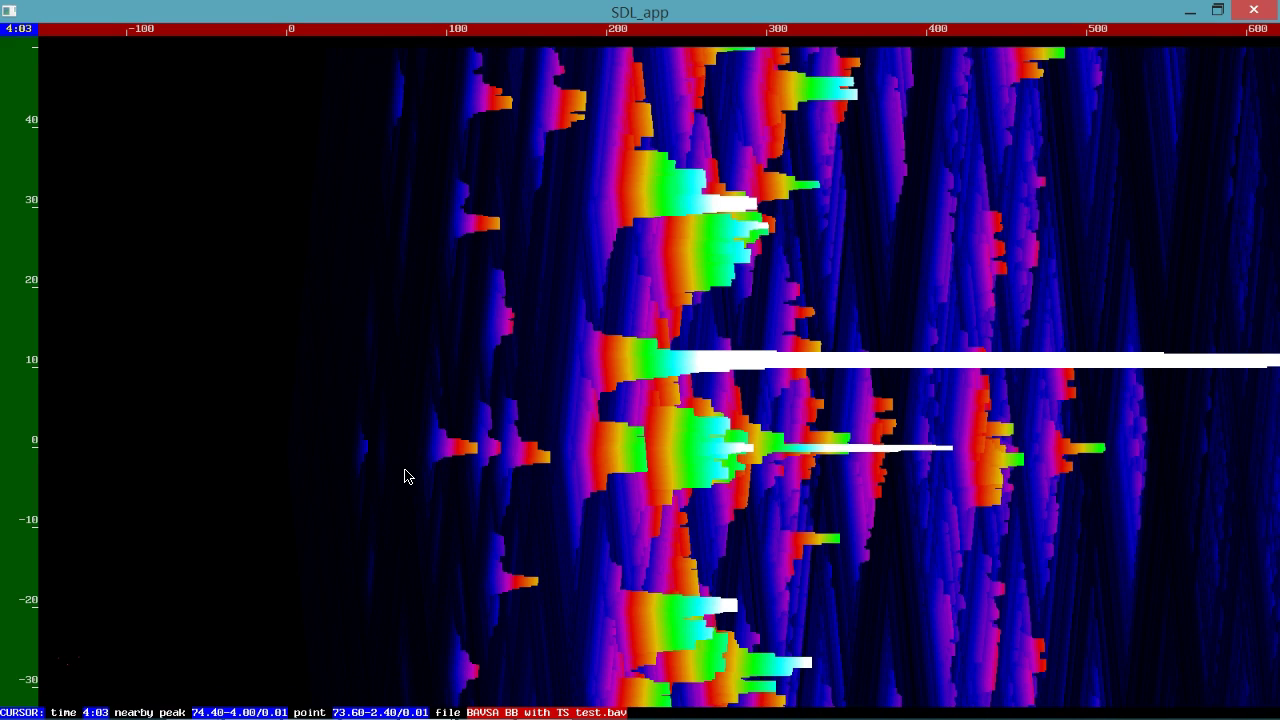
Examine the plot of BAVSA BB with TS test.bav at 4:03, scaled to show carriers from about -200 to beyond 600.
{"action": "scroll", "coordinate": [404, 476], "scroll_direction": "up", "scroll_amount": 1}
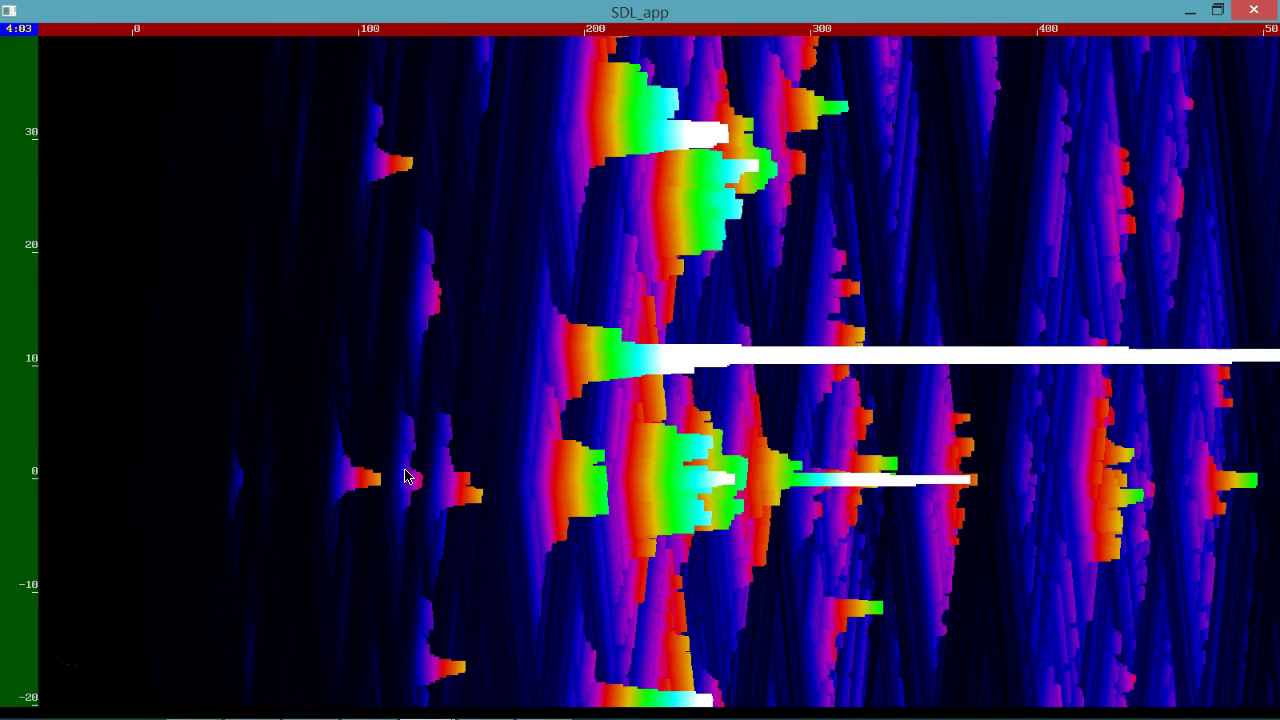
{"action": "scroll", "coordinate": [404, 476], "scroll_direction": "up", "scroll_amount": 1}
{"action": "scroll", "coordinate": [404, 476], "scroll_direction": "down", "scroll_amount": 2}
{"action": "scroll", "coordinate": [404, 476], "scroll_direction": "down", "scroll_amount": 3}
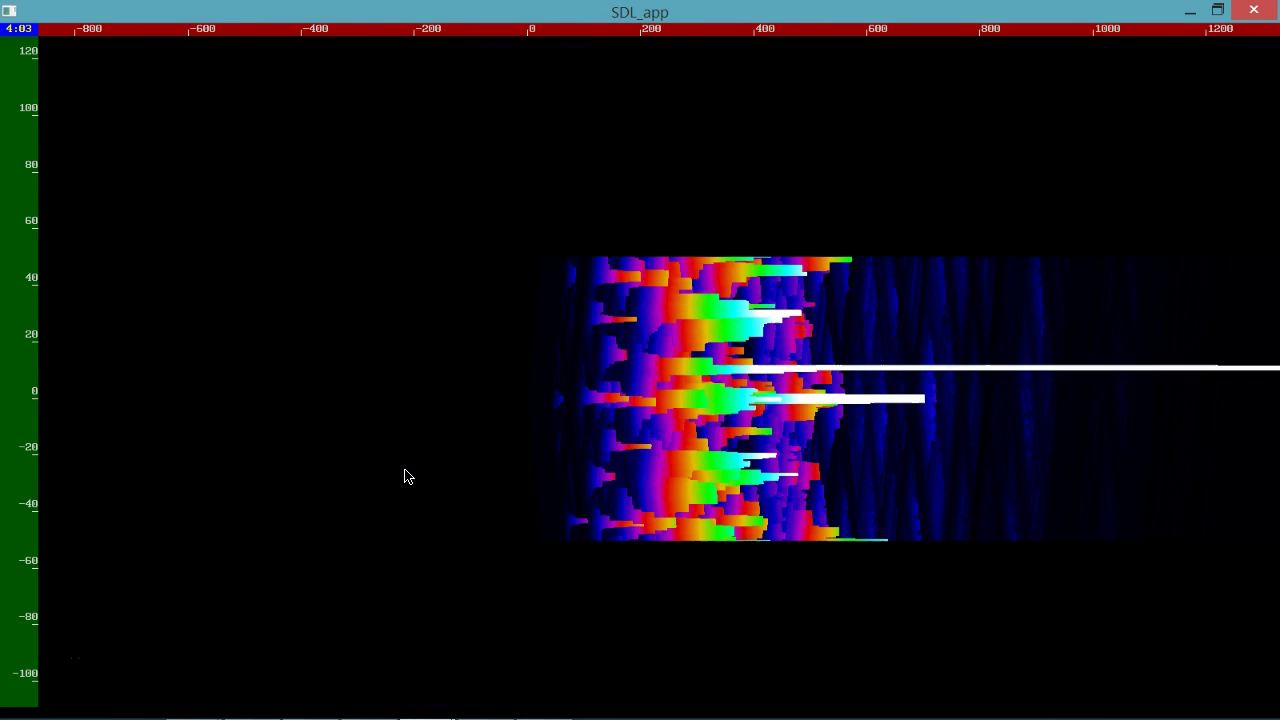
{"action": "left_click_drag", "start_coordinate": [608, 374], "coordinate": [120, 215]}
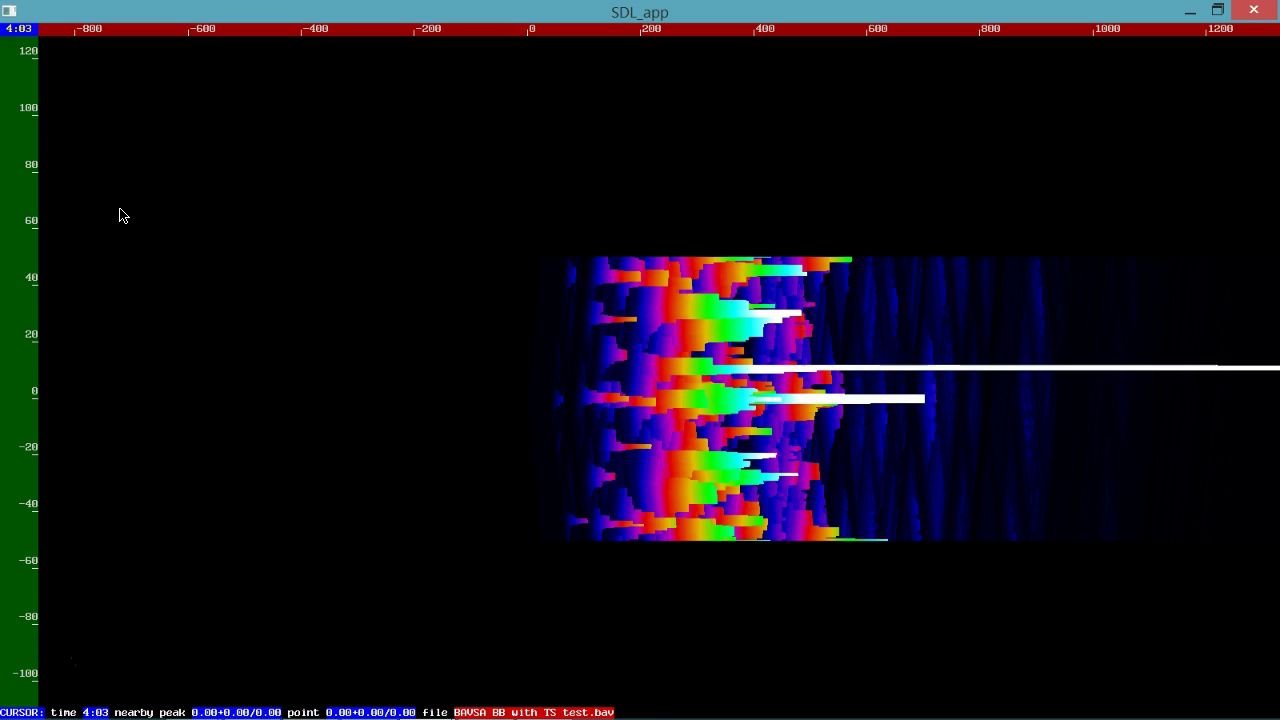
{"action": "scroll", "coordinate": [120, 215], "scroll_direction": "up", "scroll_amount": 2}
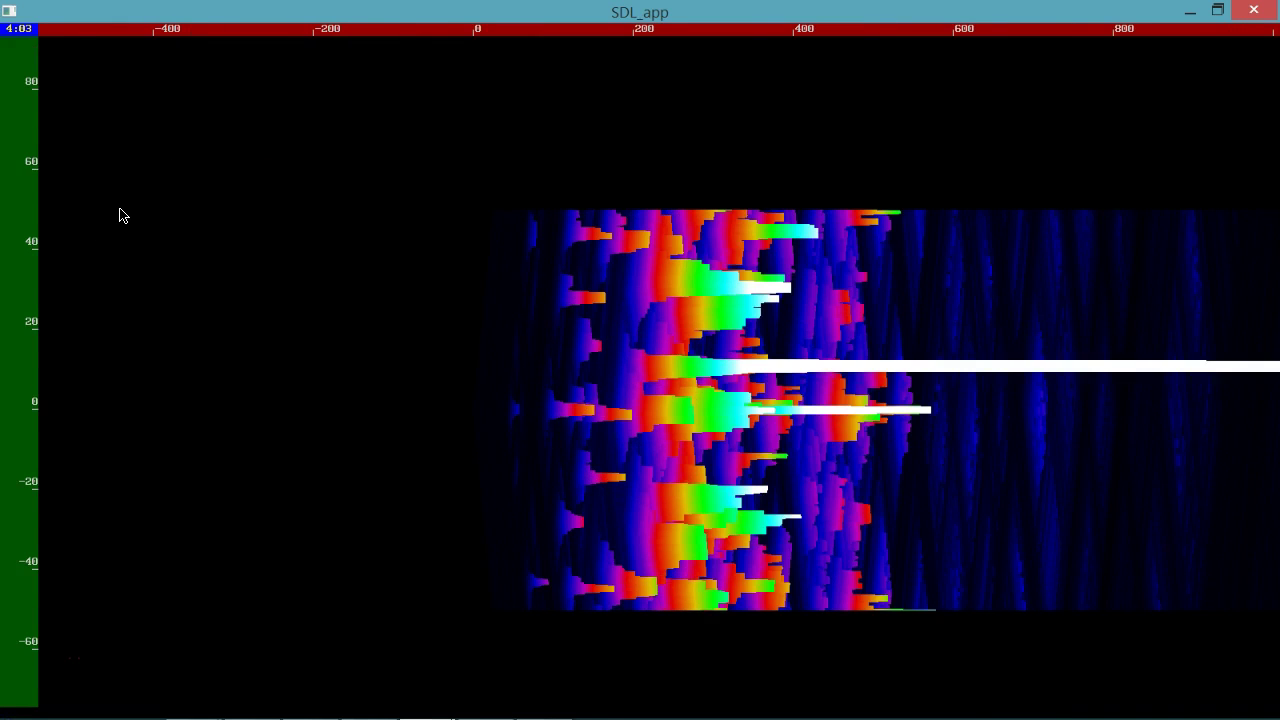
{"action": "left_click_drag", "start_coordinate": [120, 215], "coordinate": [44, 88]}
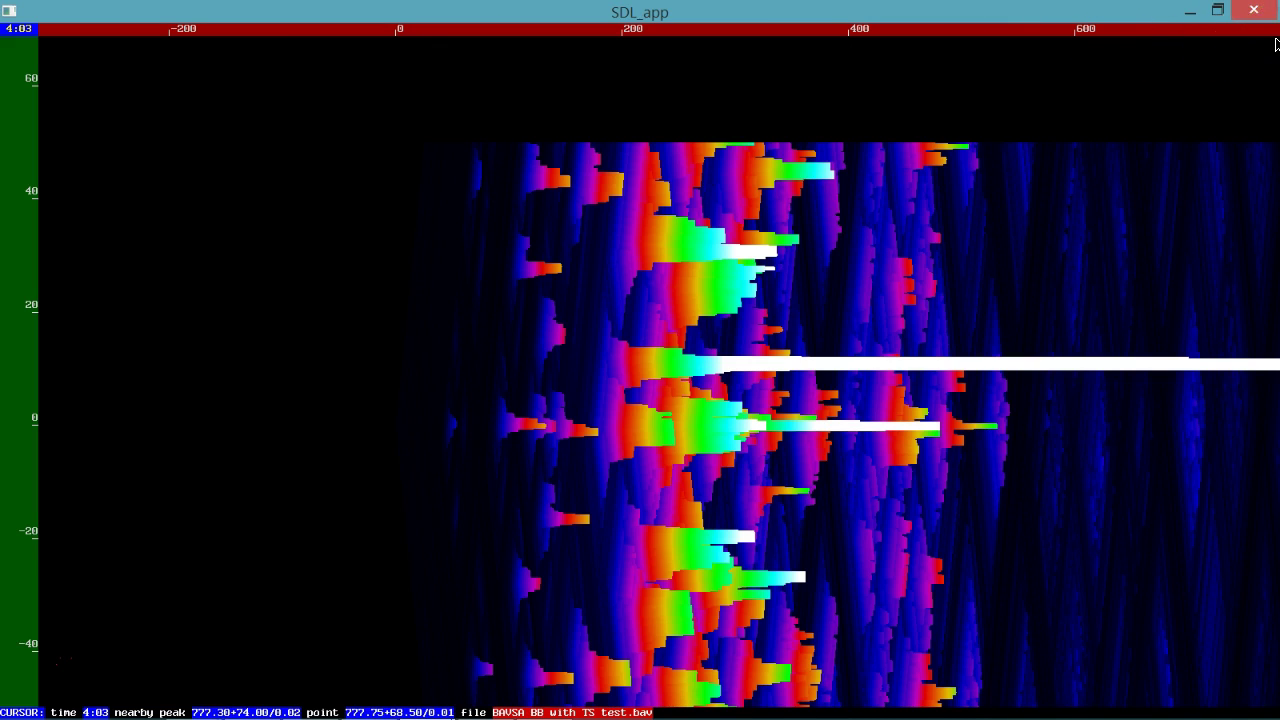
{"action": "left_click", "coordinate": [1080, 65]}
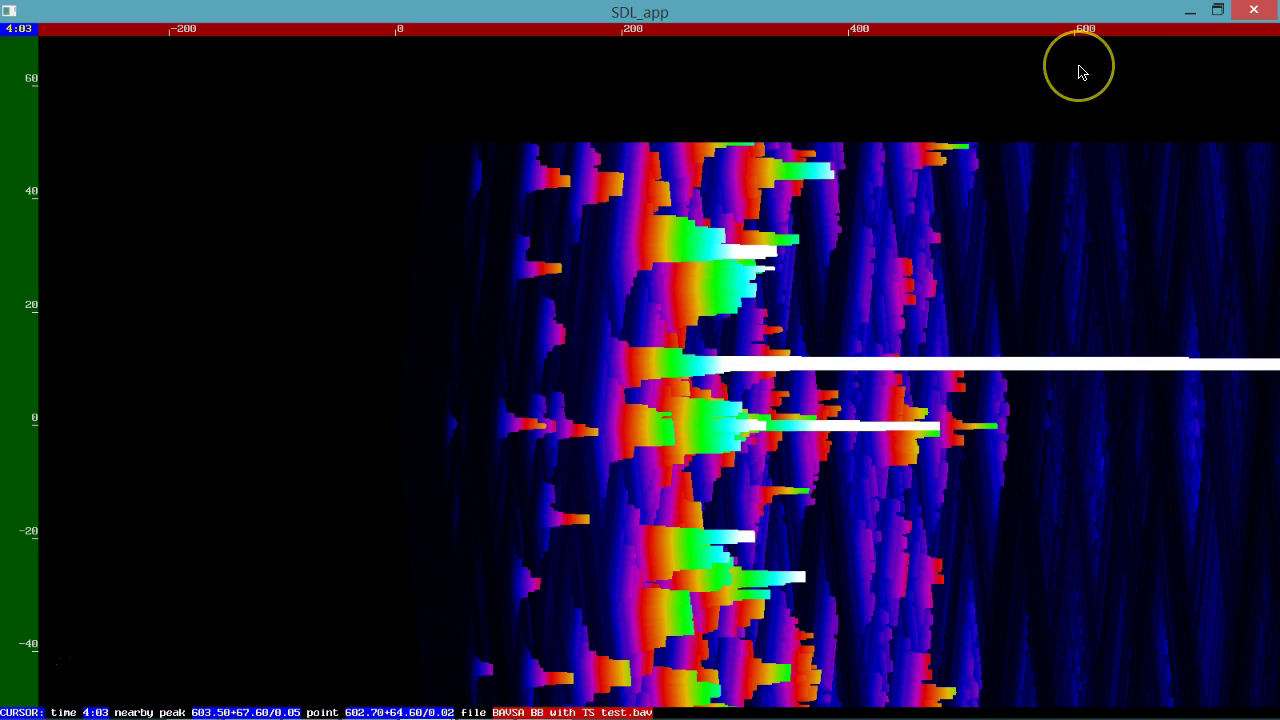
{"action": "left_click", "coordinate": [965, 65]}
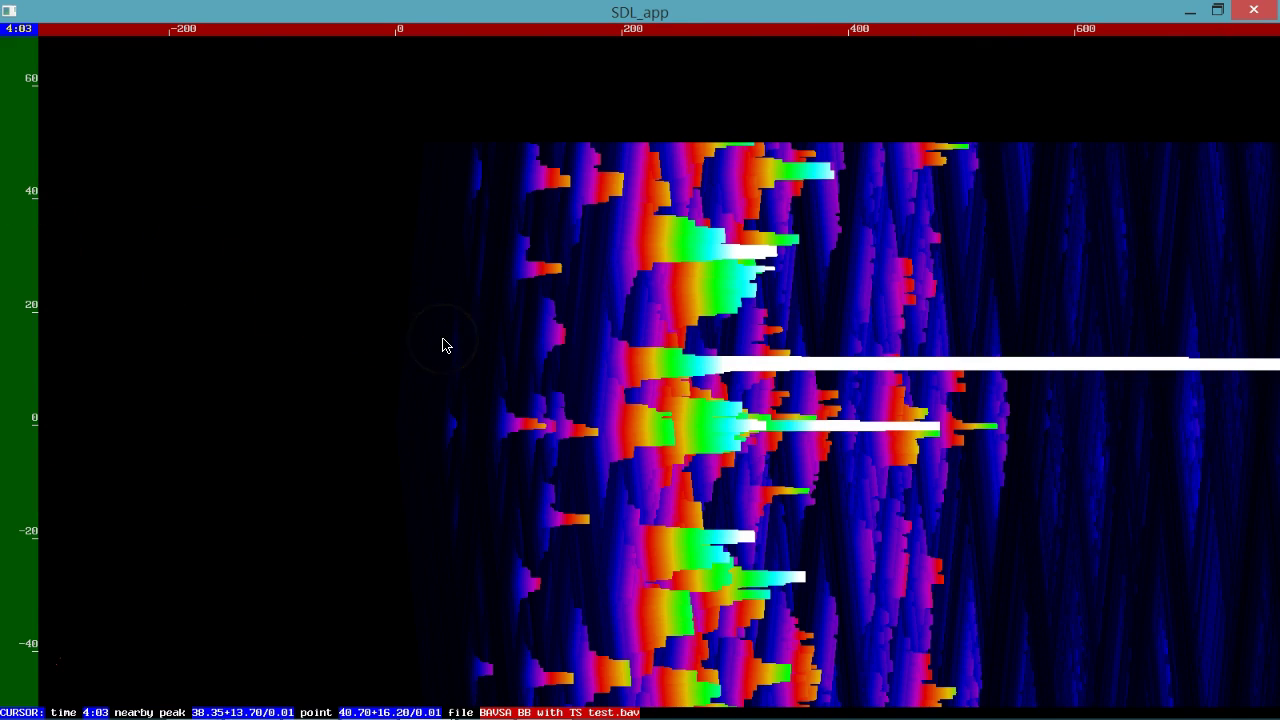
Set the plot's time position back to 0:03 and examine the beat-frequency peaks there.
{"action": "key", "text": "Left"}
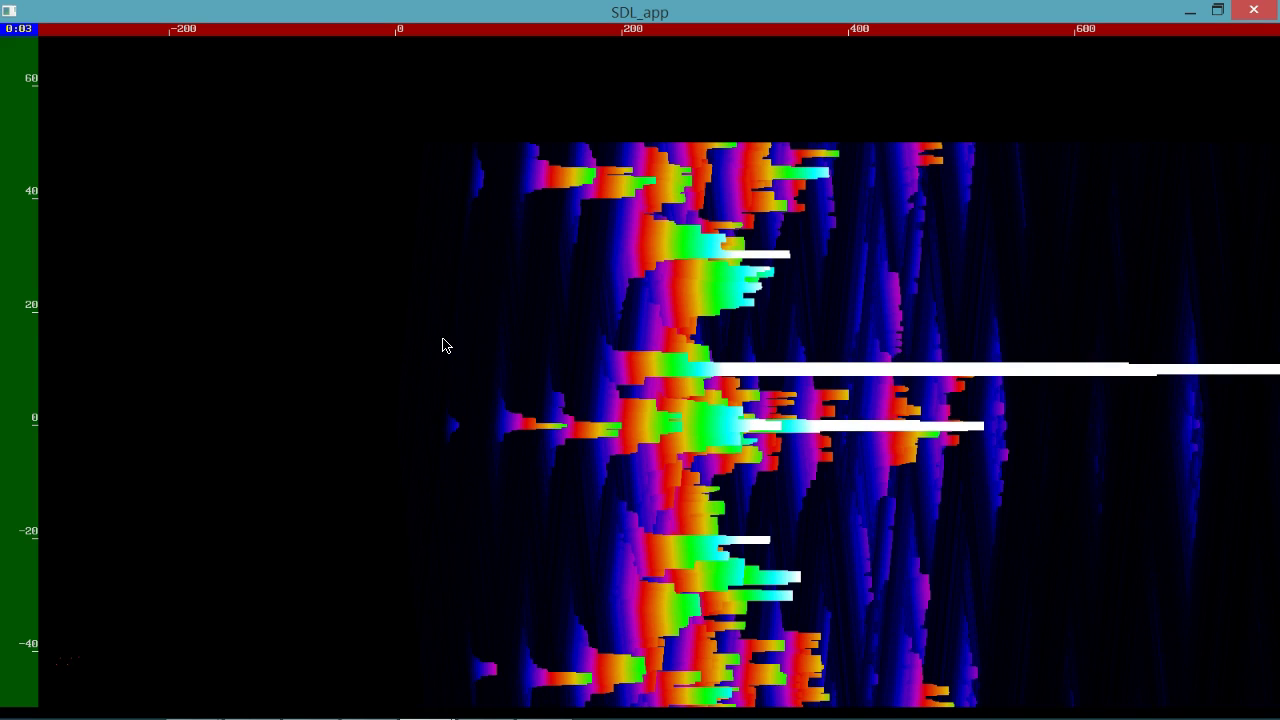
{"action": "left_click_drag", "start_coordinate": [555, 290], "coordinate": [615, 478]}
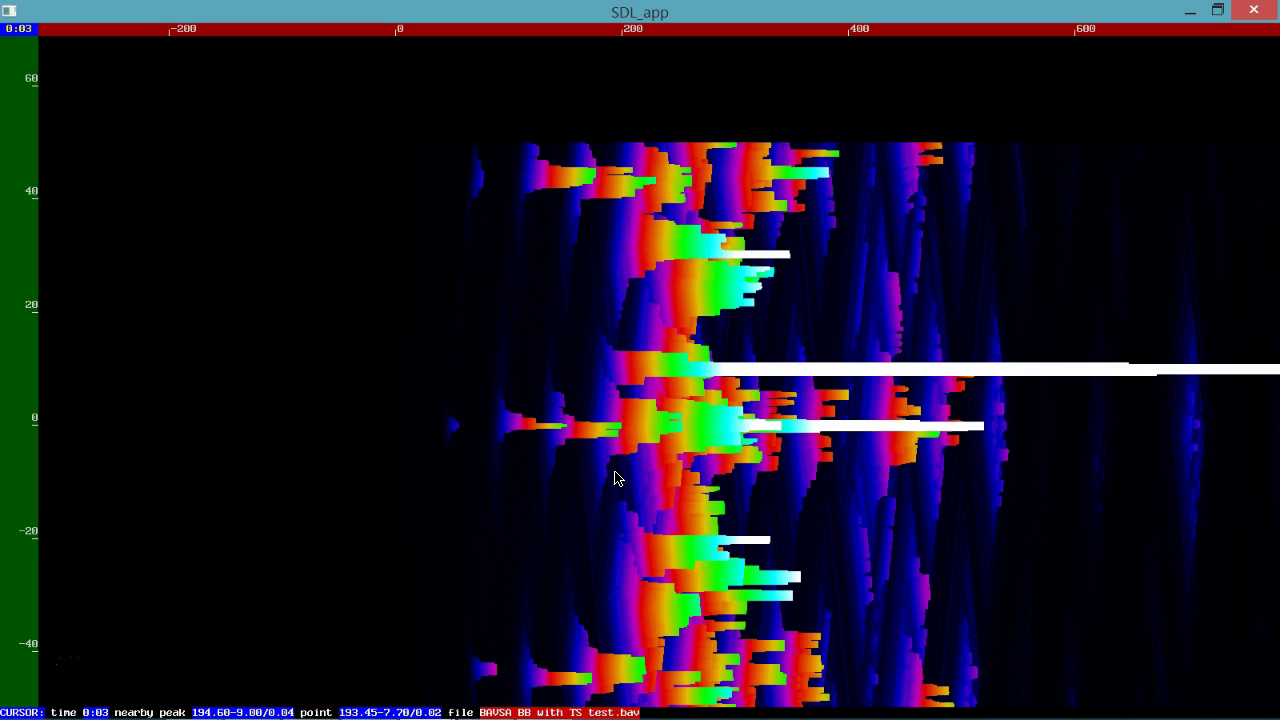
{"action": "left_click_drag", "start_coordinate": [595, 417], "coordinate": [467, 327]}
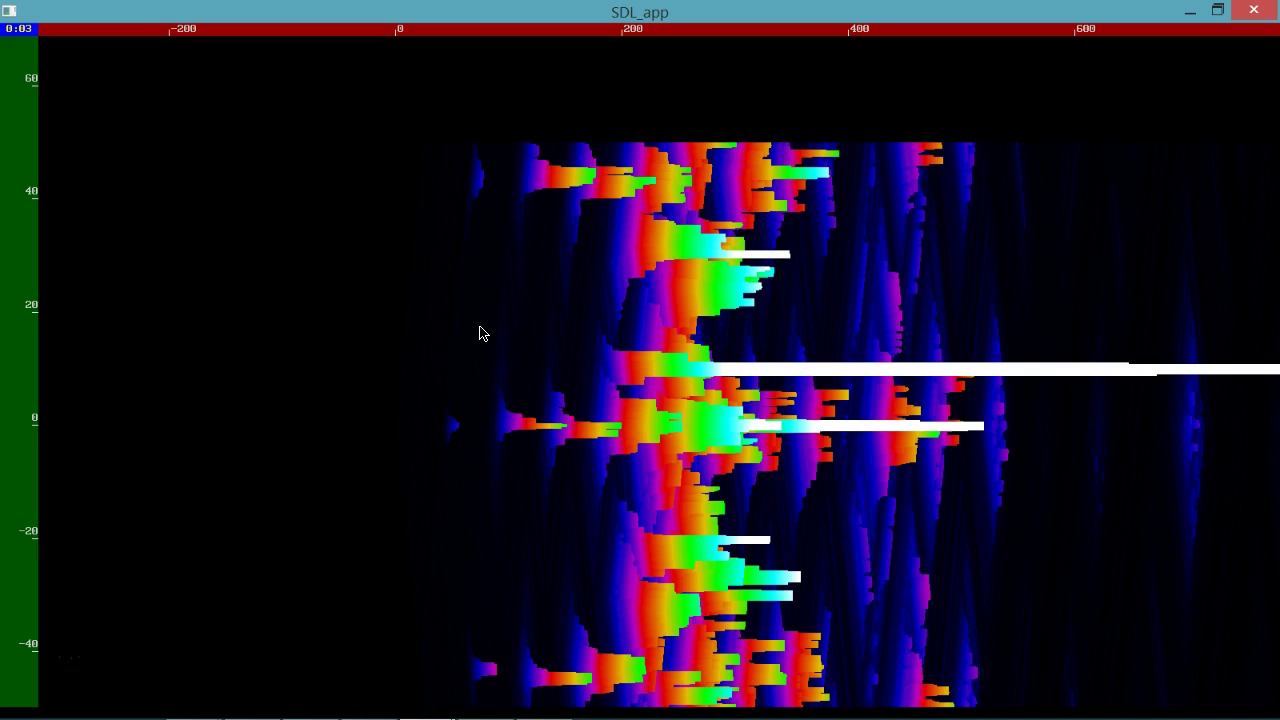
Cycle through the plot's display styles and return to the one with bars extending toward higher frequencies.
{"action": "key", "text": "Up"}
{"action": "key", "text": "Down"}
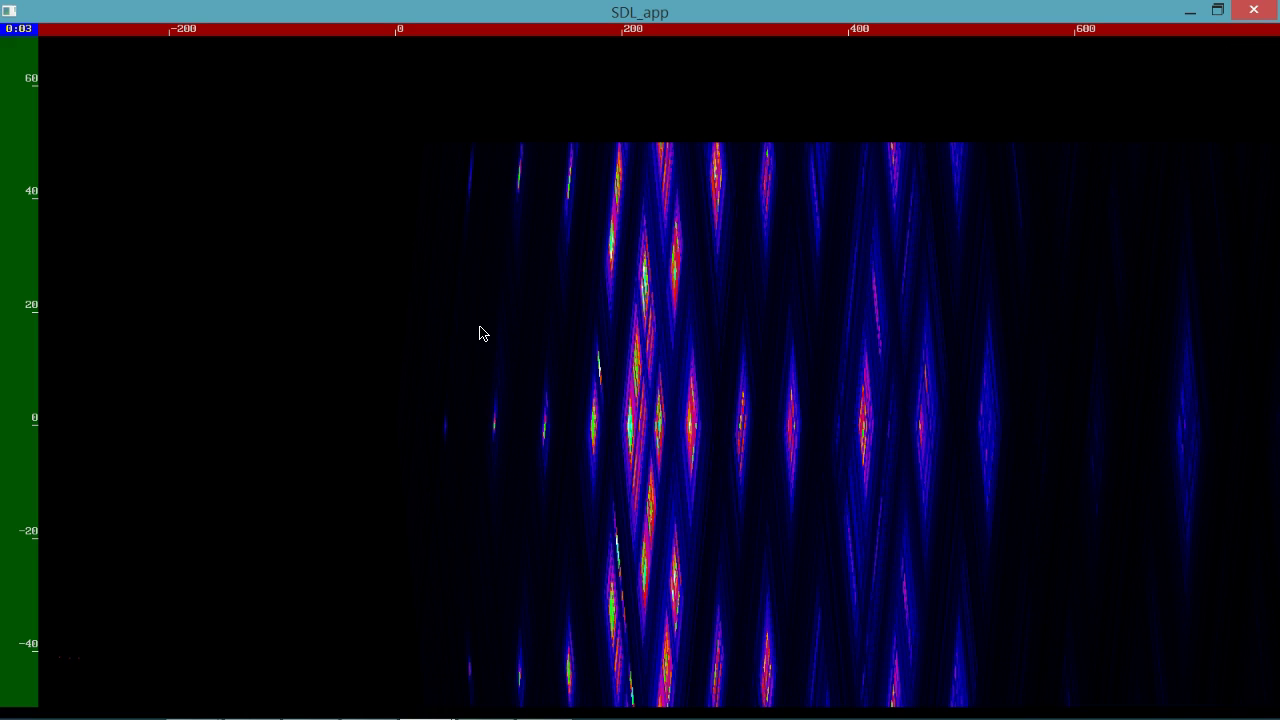
{"action": "key", "text": "Down"}
{"action": "key", "text": "Down"}
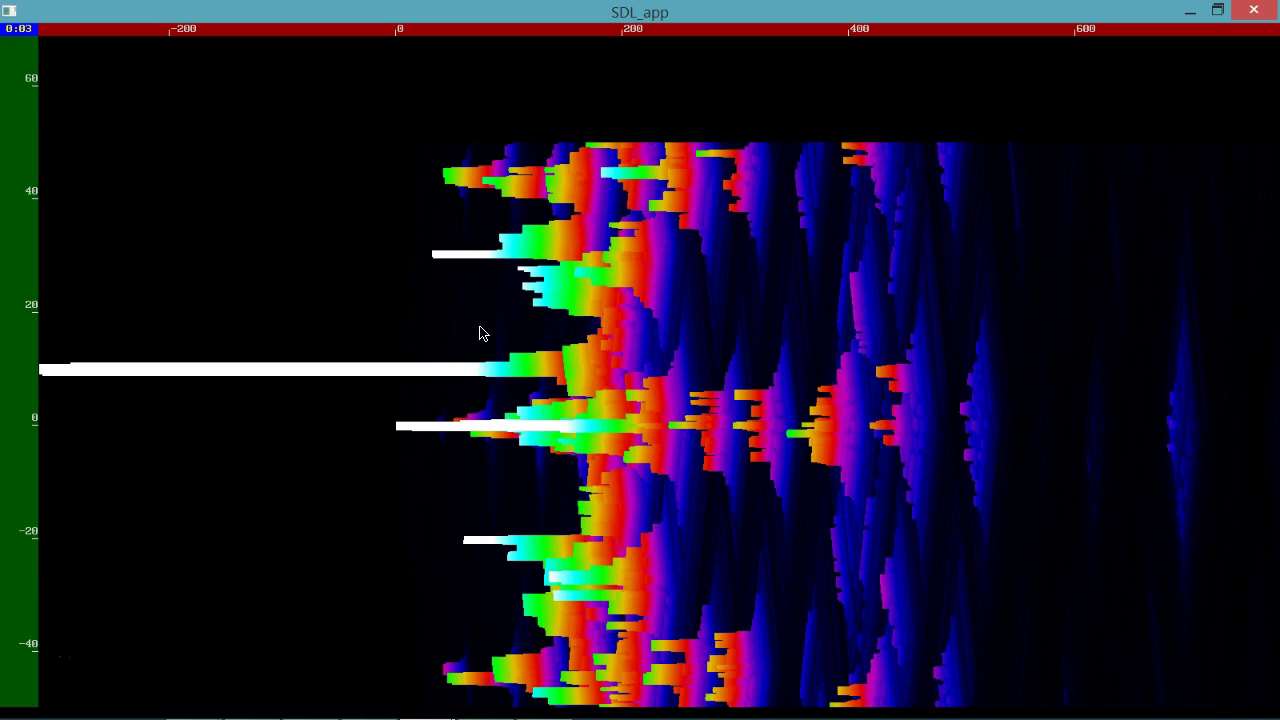
{"action": "key", "text": "Return"}
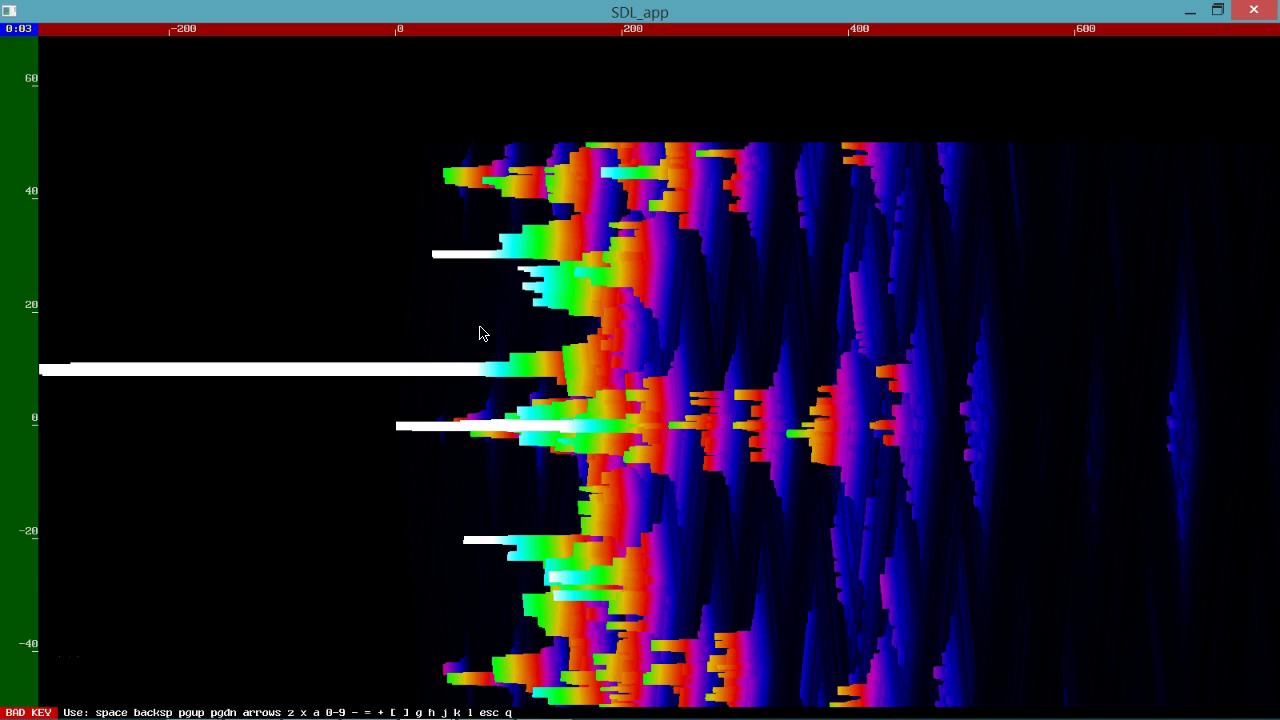
{"action": "key", "text": "Down"}
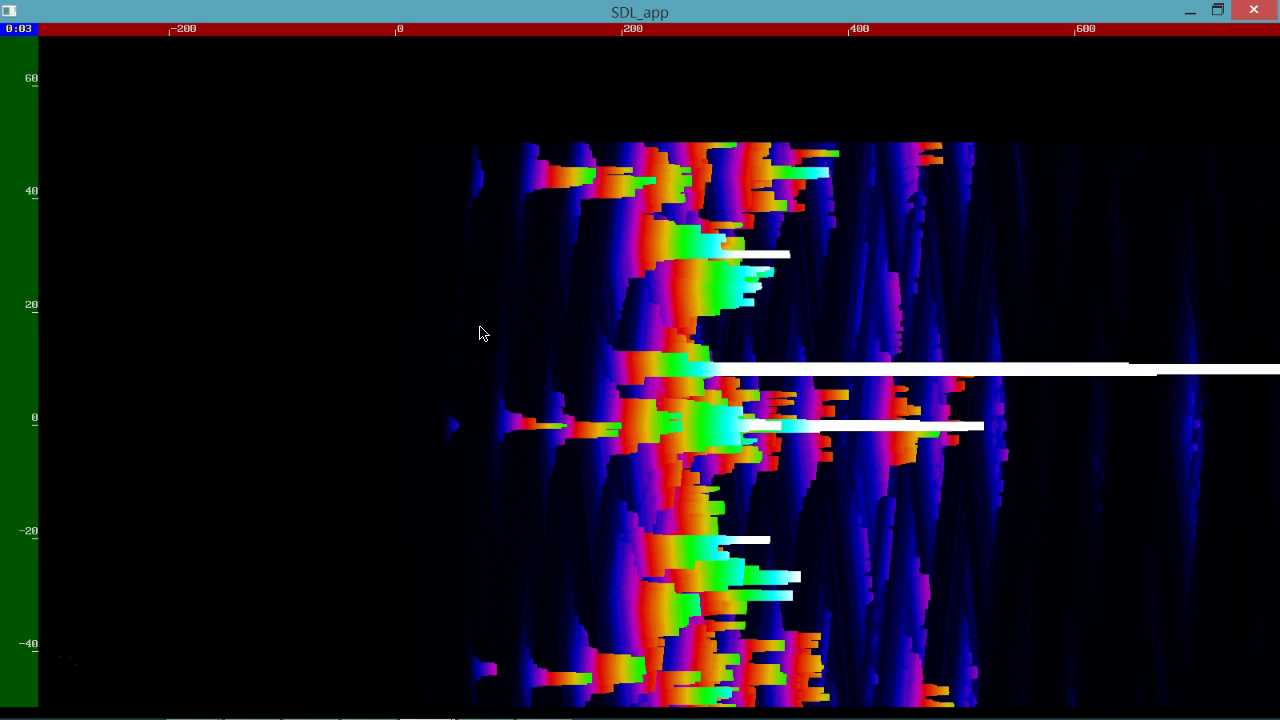
Reduce the plot's brightness, trying levels such as 4, 8 and 16, so the 10 Hz beat line stands out from the weaker peaks.
{"action": "left_click_drag", "start_coordinate": [480, 333], "coordinate": [683, 358]}
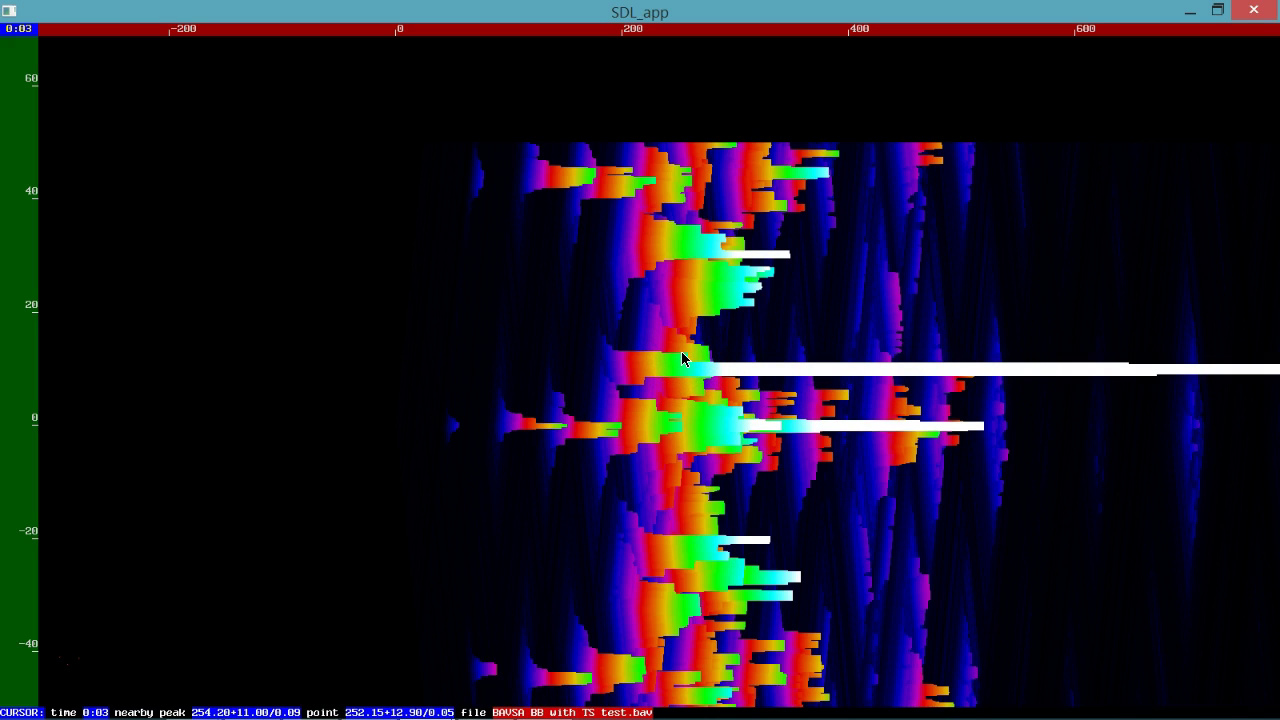
{"action": "key", "text": "minus"}
{"action": "key", "text": "minus"}
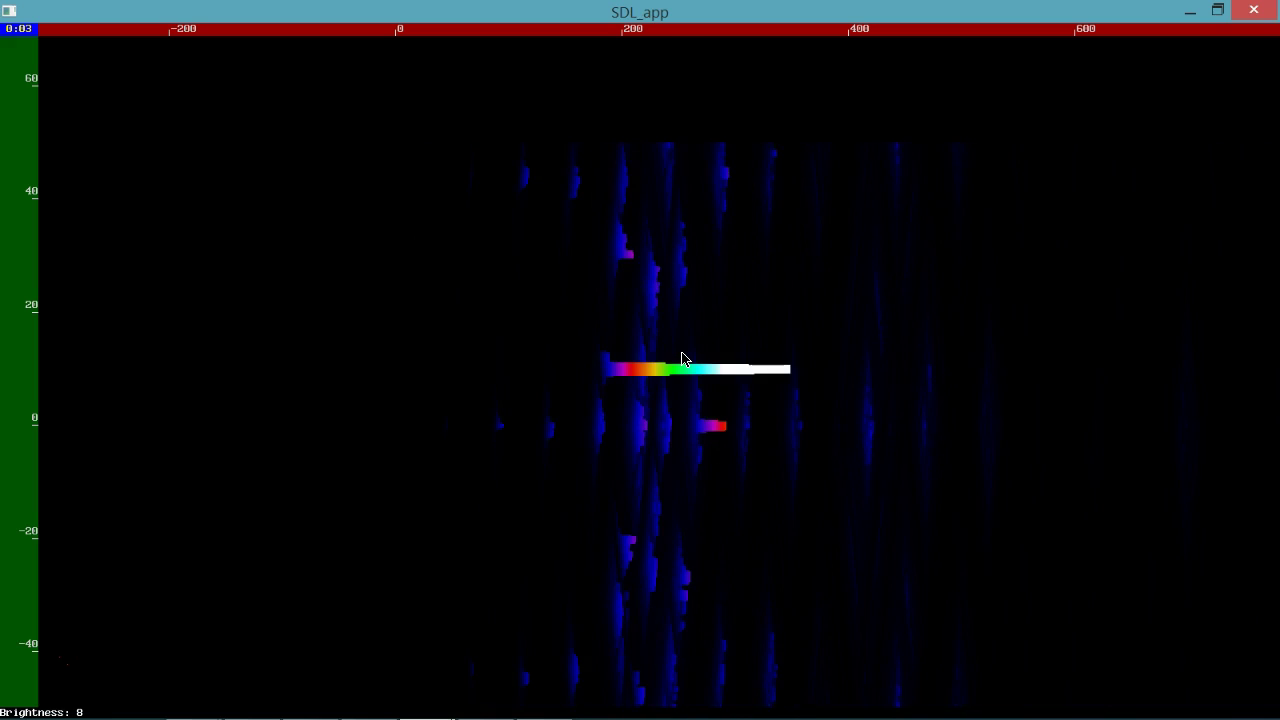
{"action": "key", "text": "minus"}
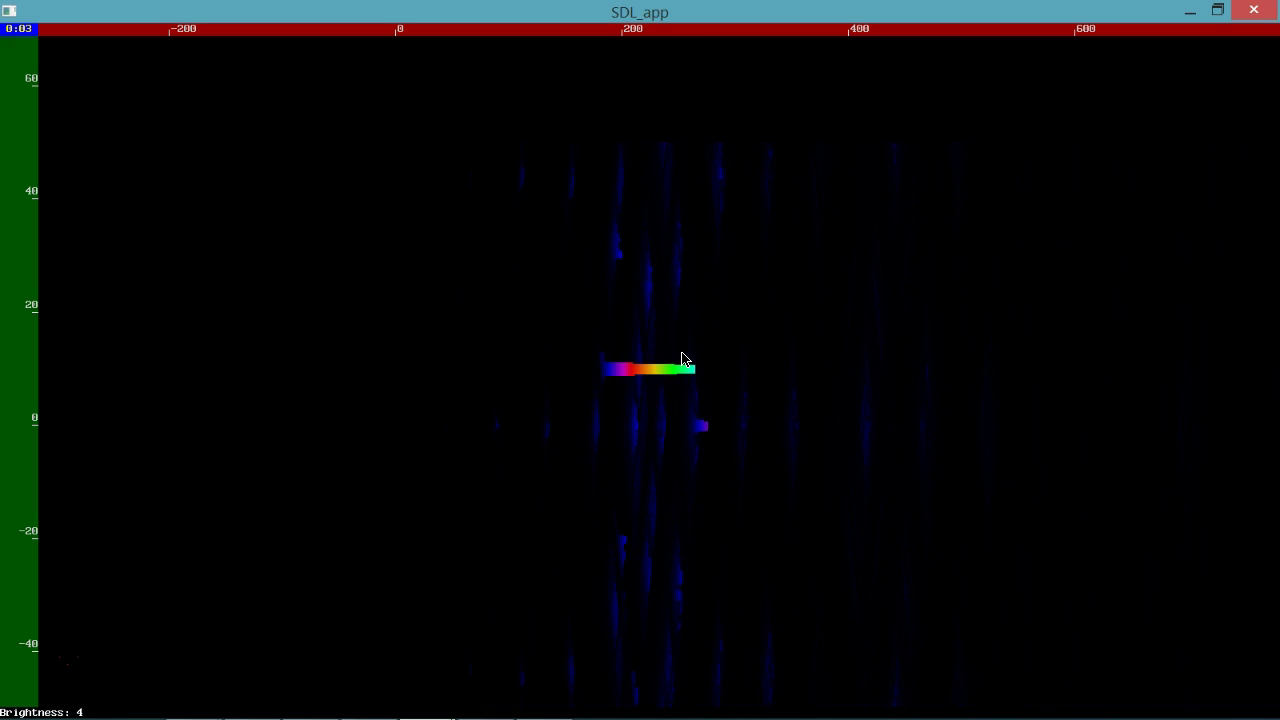
{"action": "key", "text": "minus"}
{"action": "key", "text": "plus"}
{"action": "key", "text": "plus"}
{"action": "key", "text": "plus"}
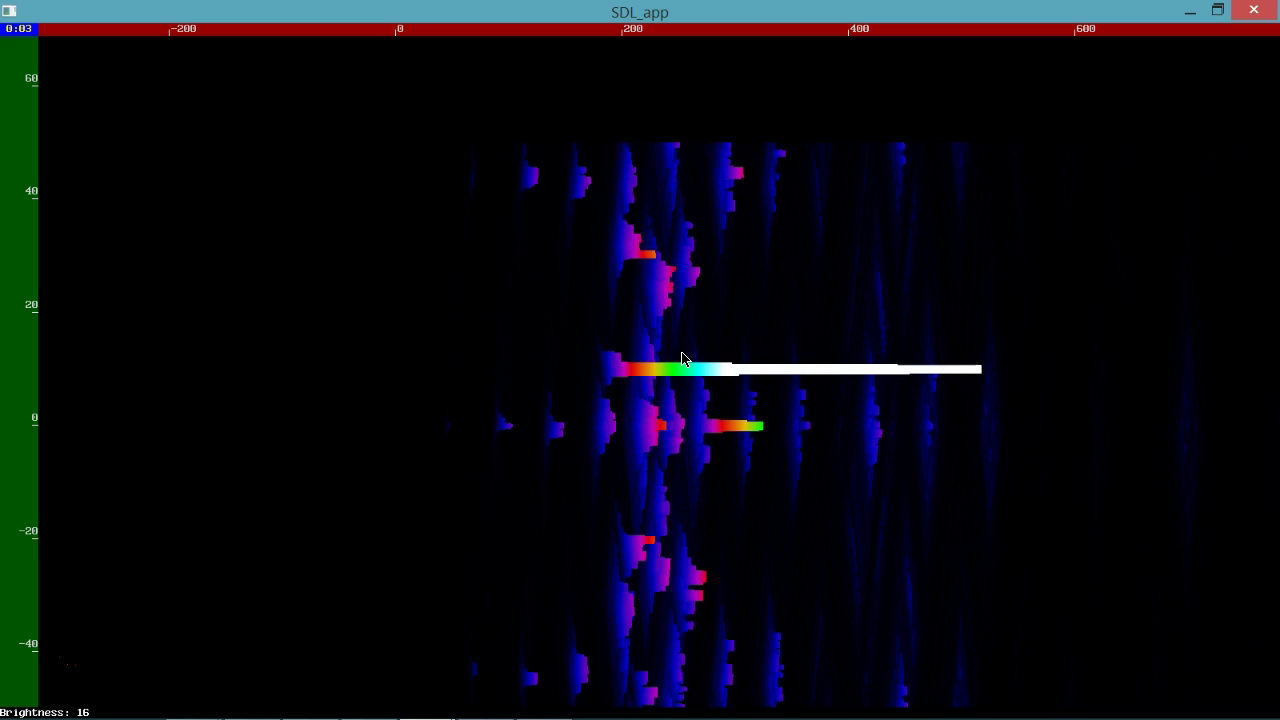
{"action": "key", "text": "plus"}
{"action": "key", "text": "minus"}
{"action": "key", "text": "minus"}
{"action": "key", "text": "minus"}
{"action": "key", "text": "plus"}
{"action": "key", "text": "plus"}
{"action": "key", "text": "plus"}
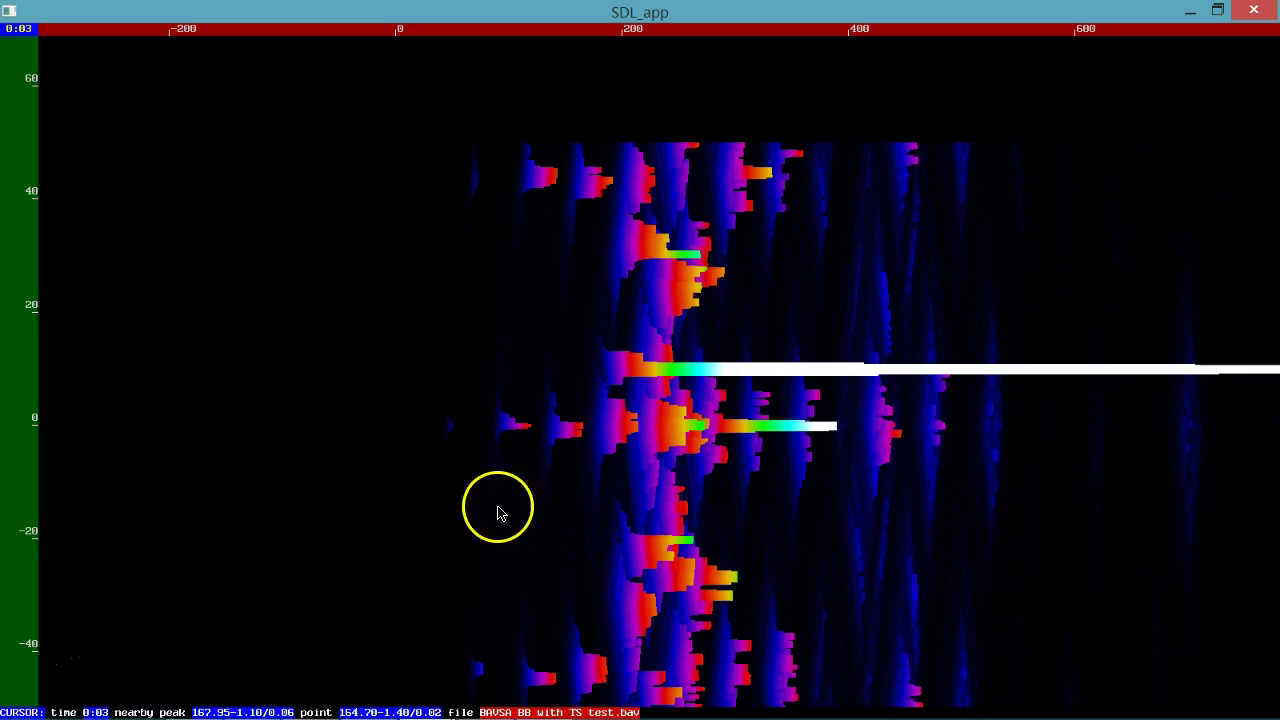
Switch back to the New Session project in Mind WorkStation.
{"action": "left_click", "coordinate": [362, 706]}
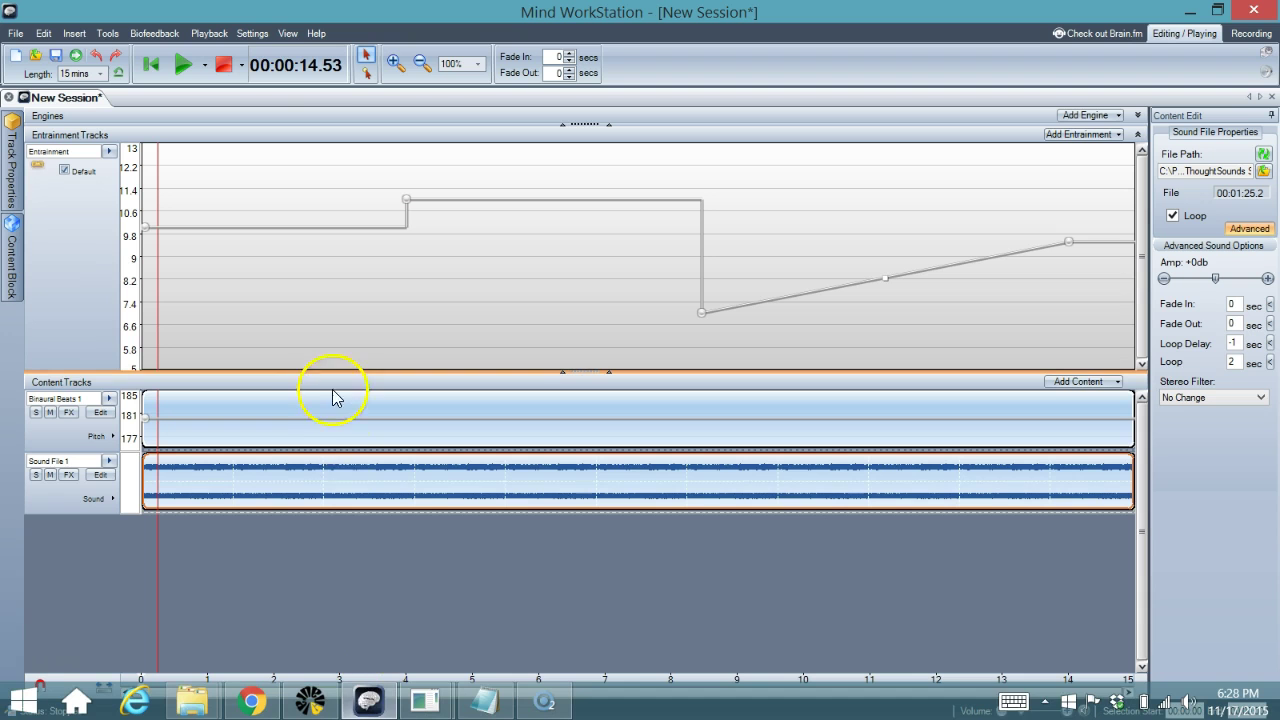
Play the session from its beginning, jump the playhead ahead to a little past the 1-minute mark, and stop playback.
{"action": "left_click", "coordinate": [184, 68]}
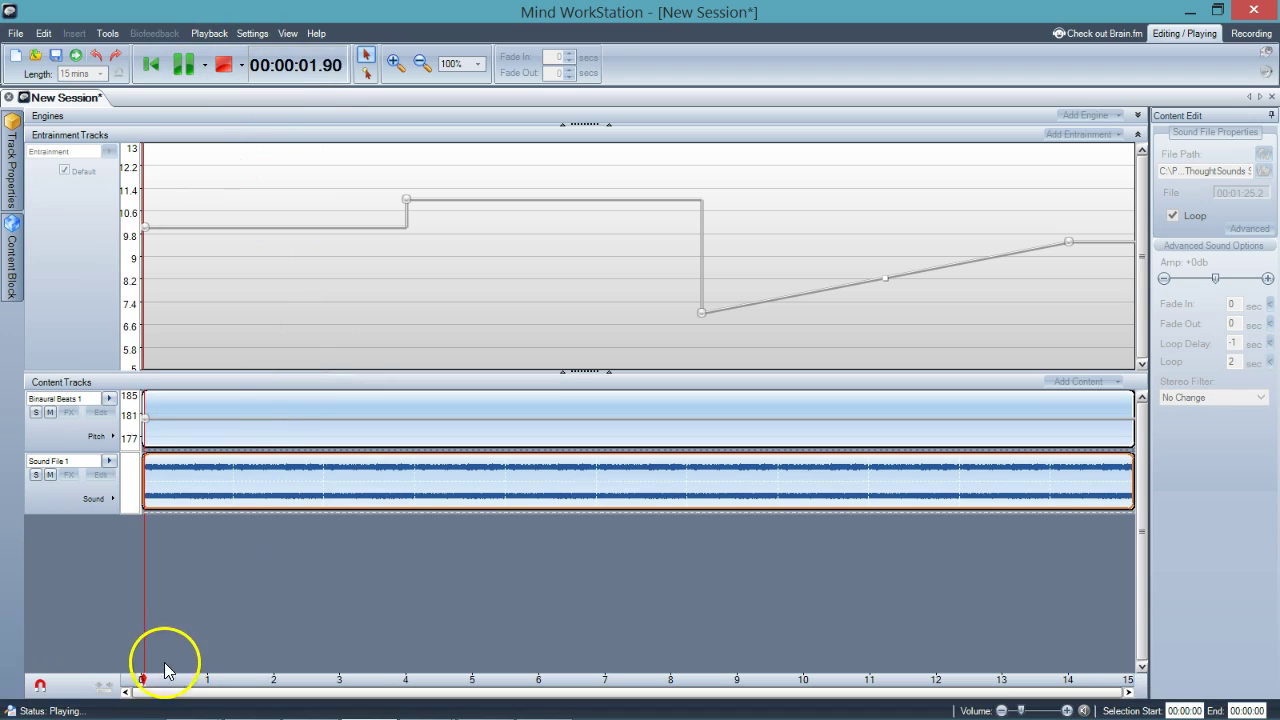
{"action": "left_click_drag", "start_coordinate": [149, 674], "coordinate": [217, 673]}
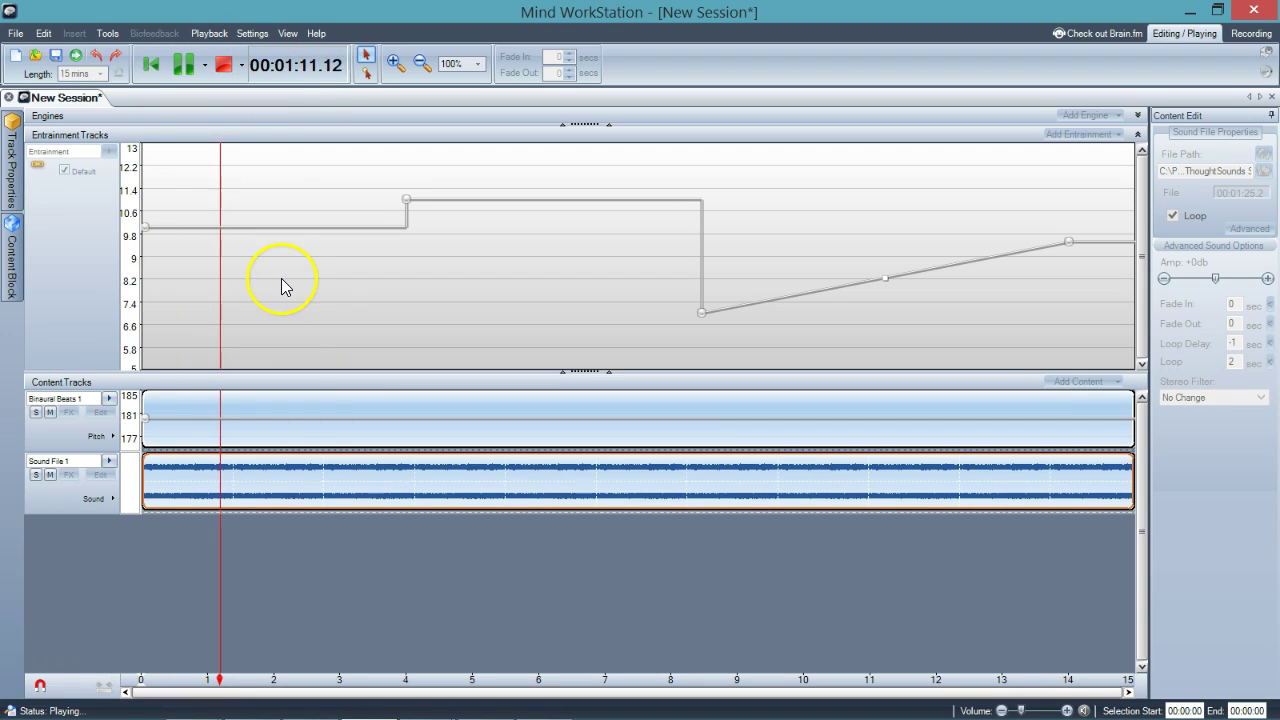
{"action": "left_click", "coordinate": [220, 66]}
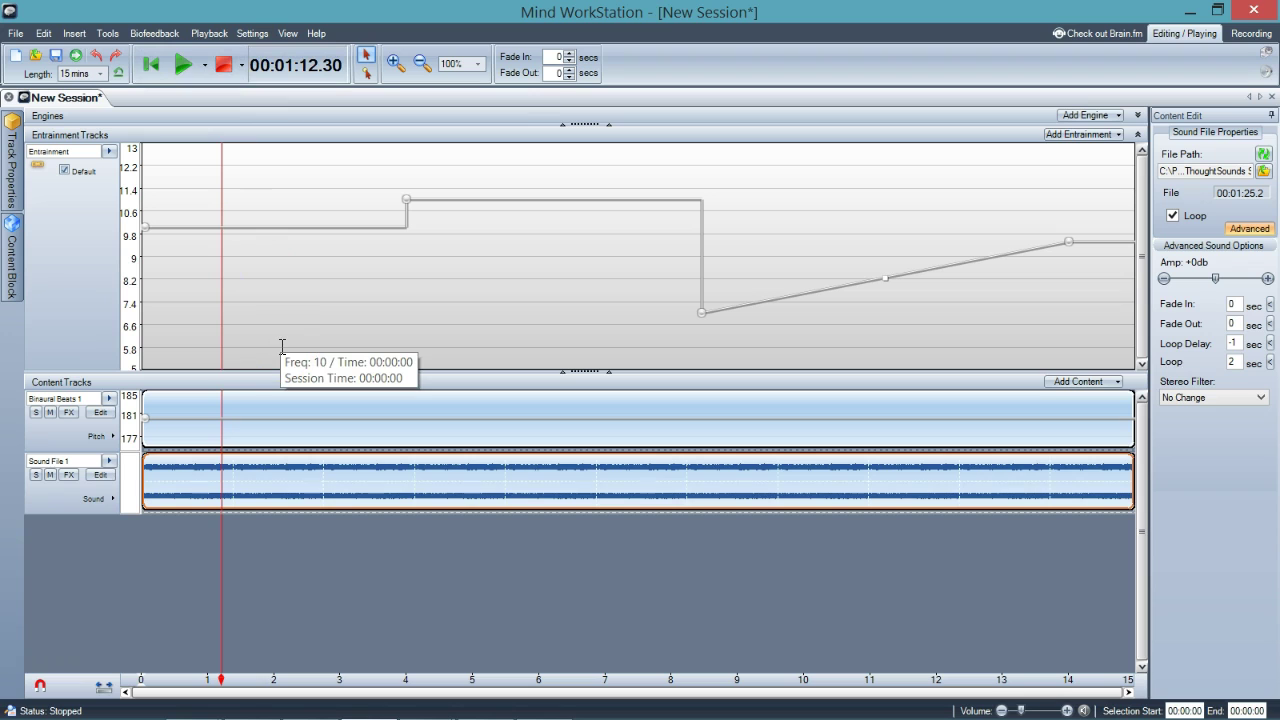
{"action": "left_click", "coordinate": [223, 494]}
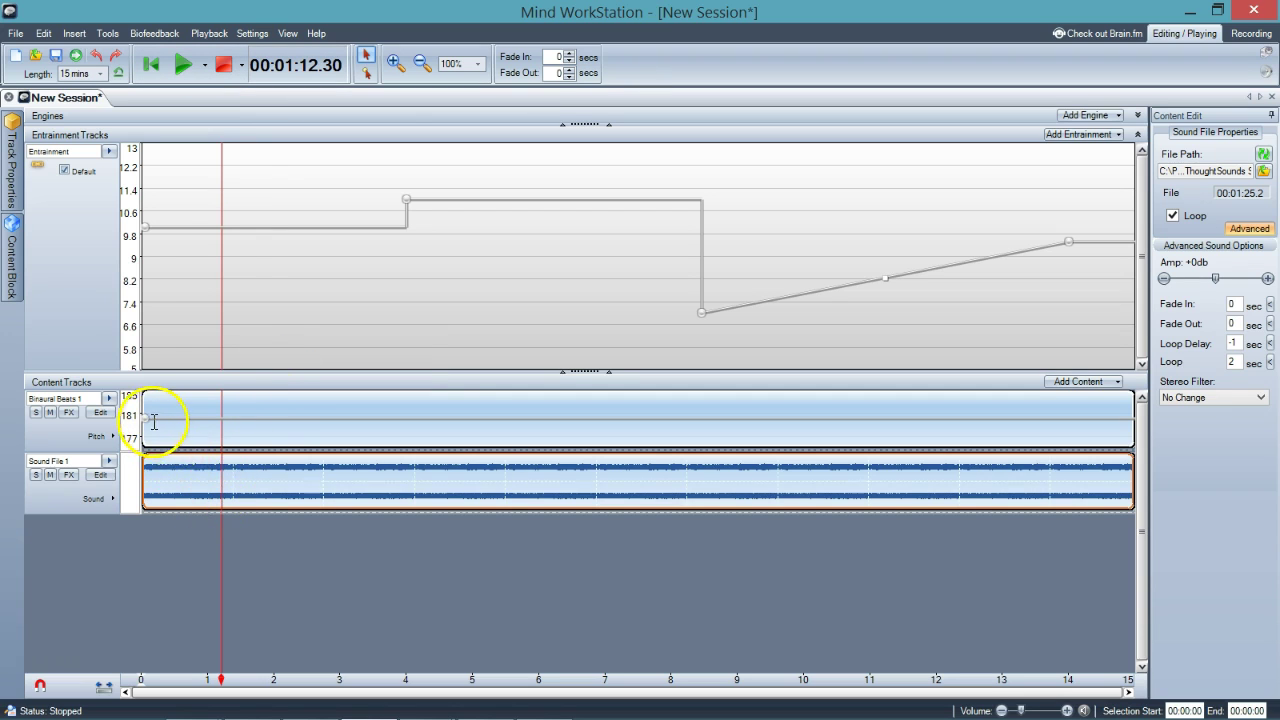
Display the Volume graph of the Binaural Beats 1 track to examine it, and return the track to its Pitch graph.
{"action": "left_click", "coordinate": [110, 437]}
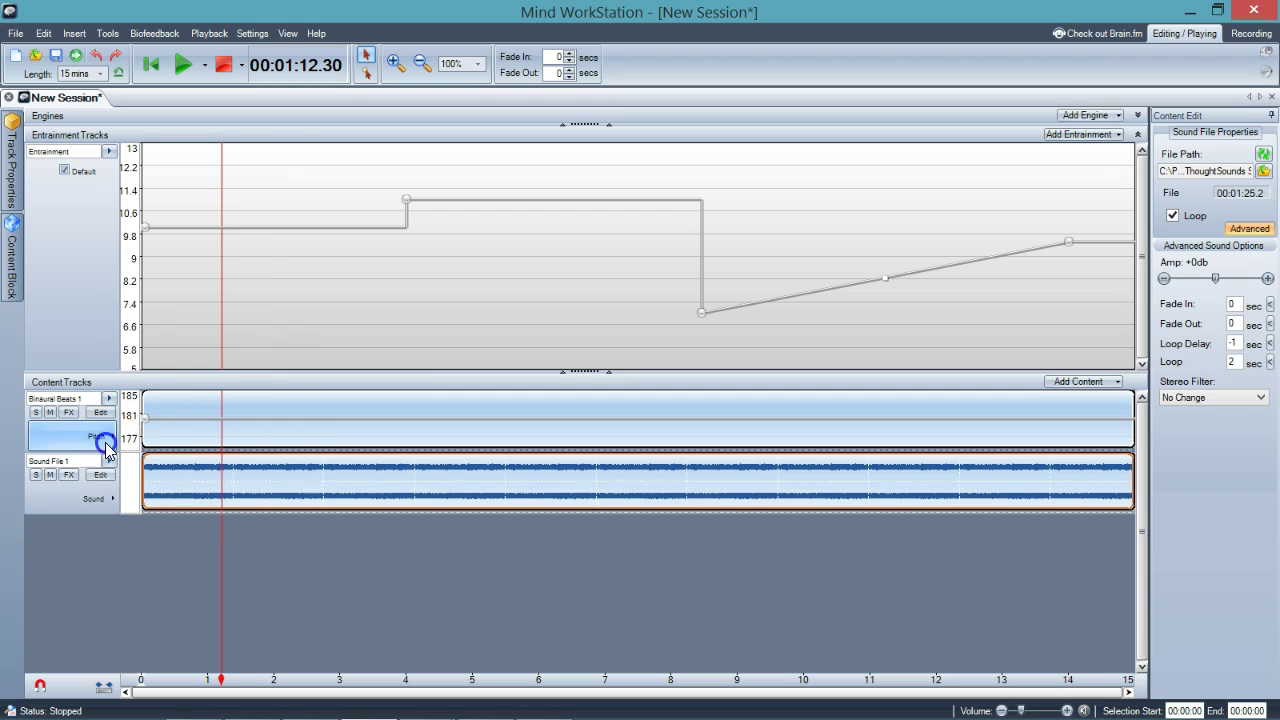
{"action": "left_click", "coordinate": [140, 463]}
{"action": "left_click", "coordinate": [145, 403]}
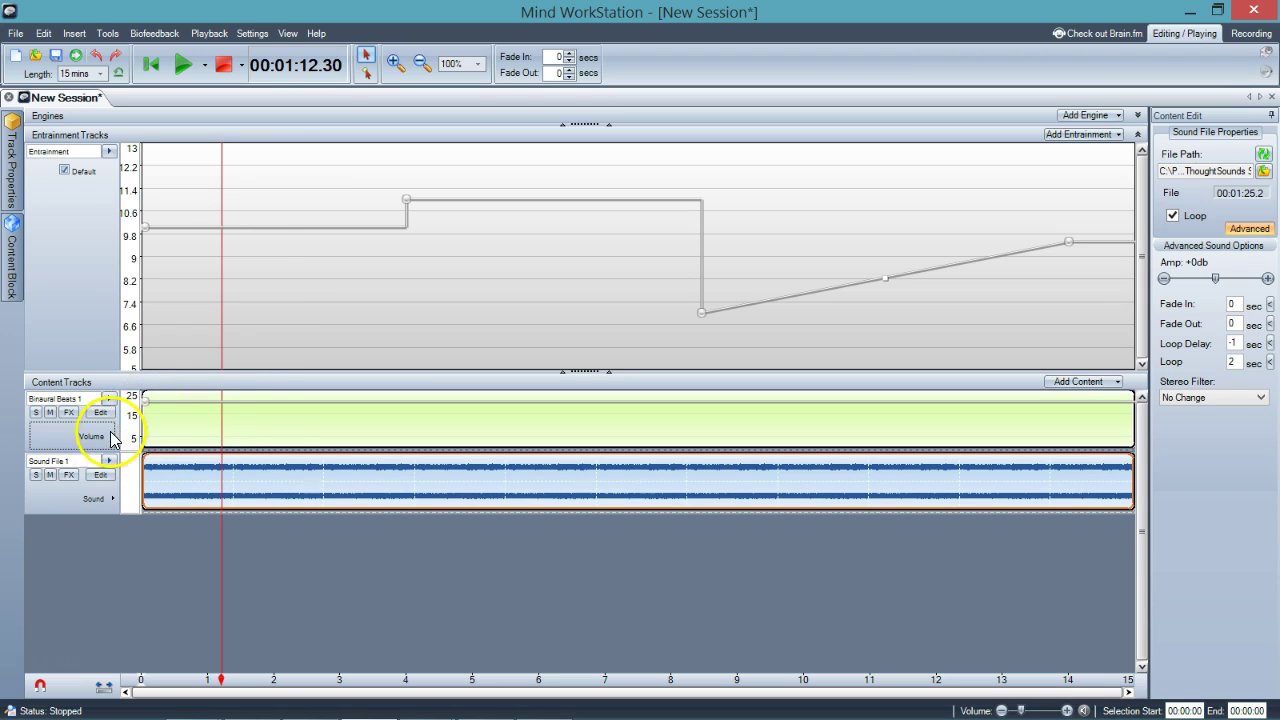
{"action": "left_click", "coordinate": [112, 437]}
{"action": "left_click", "coordinate": [134, 446]}
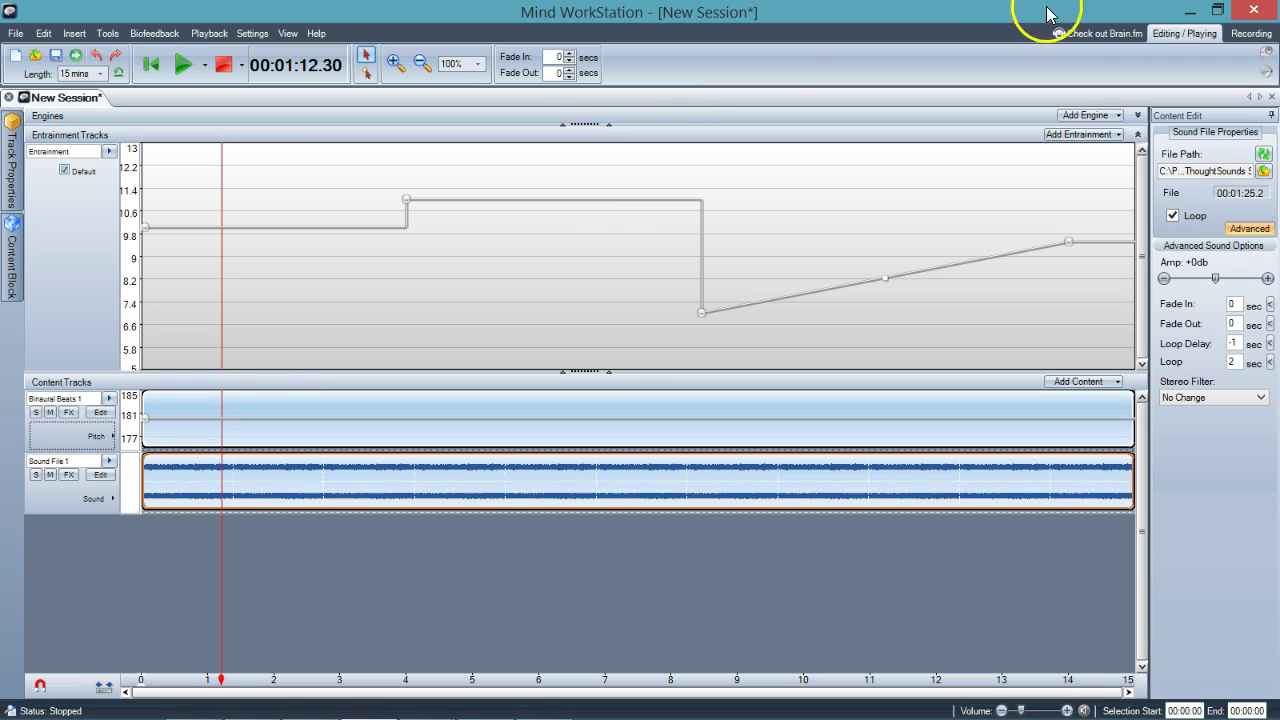
Switch back to the BAVSA plot and vary its brightness through levels such as 8 and 32, ending at 64.
{"action": "left_click", "coordinate": [1186, 12]}
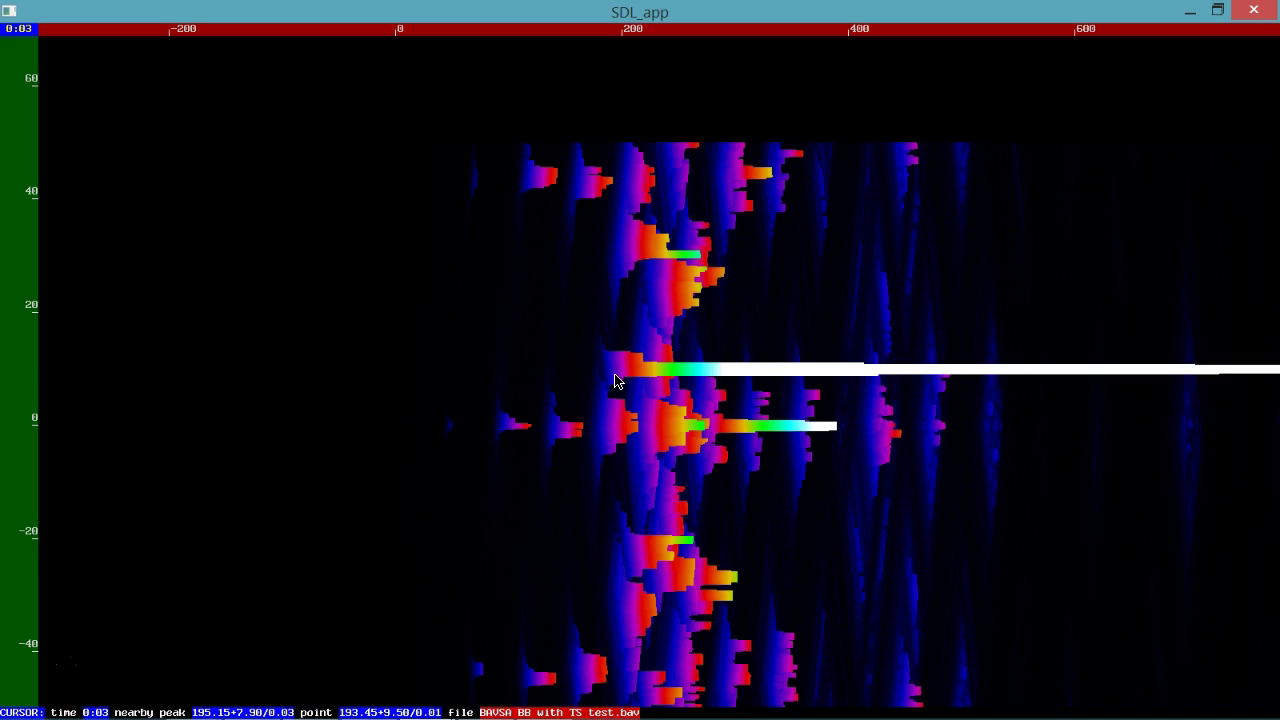
{"action": "key", "text": "Down"}
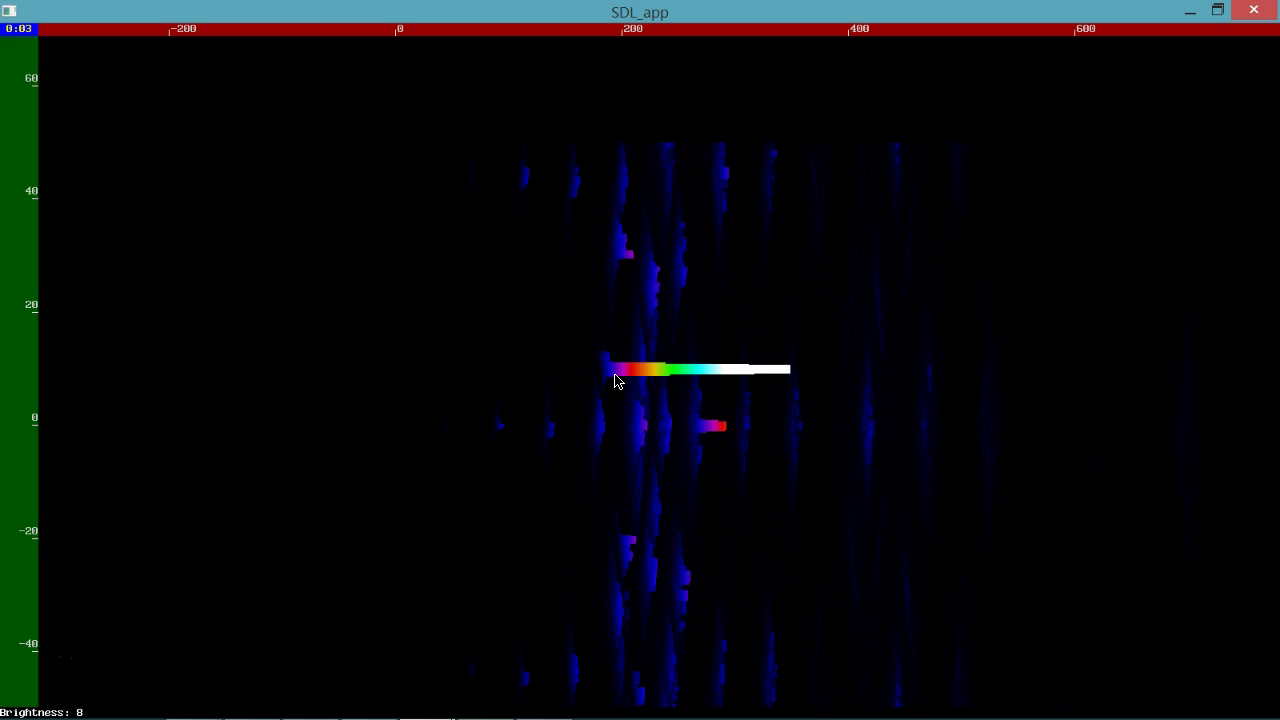
{"action": "key", "text": "Up"}
{"action": "key", "text": "Up"}
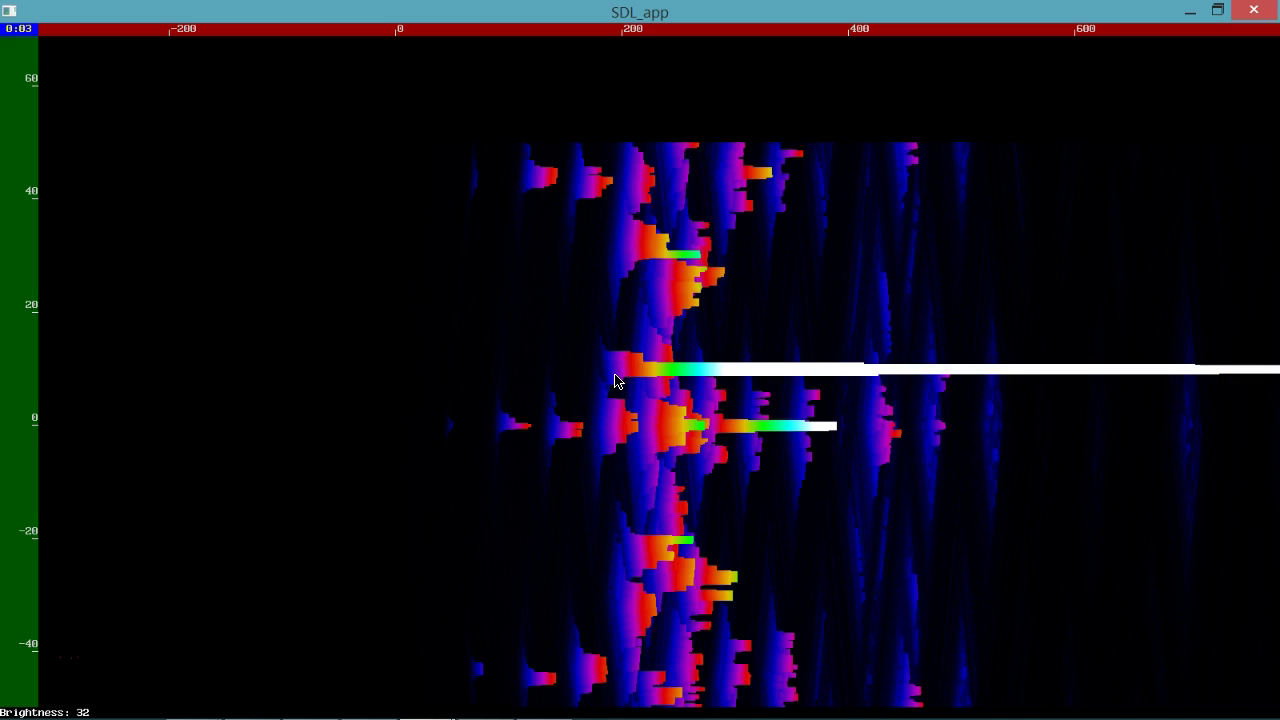
{"action": "key", "text": "Up"}
{"action": "key", "text": "Up"}
{"action": "key", "text": "Down"}
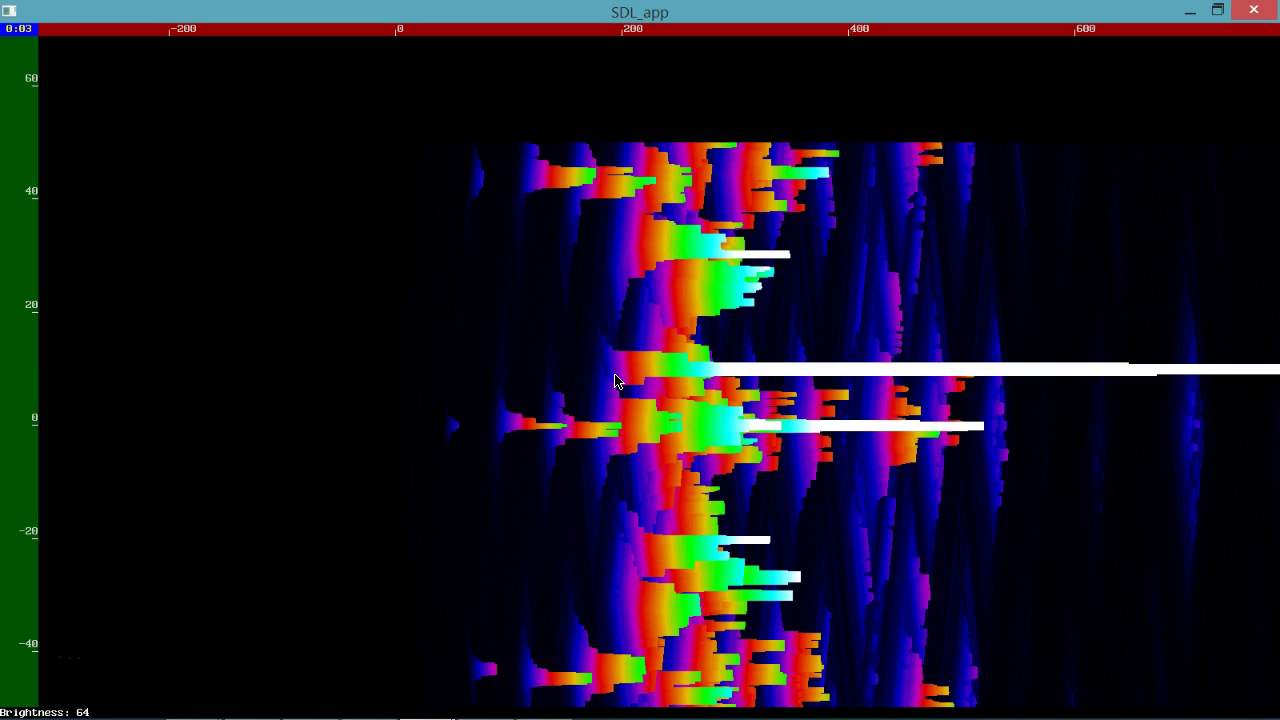
Inspect the 10 Hz beat peak near the 180 Hz carrier with the cursor, using the flat display style.
{"action": "mouse_move", "coordinate": [615, 381]}
{"action": "left_mouse_down"}
{"action": "mouse_move", "coordinate": [590, 374]}
{"action": "mouse_move", "coordinate": [750, 366]}
{"action": "mouse_move", "coordinate": [604, 372]}
{"action": "left_mouse_up"}
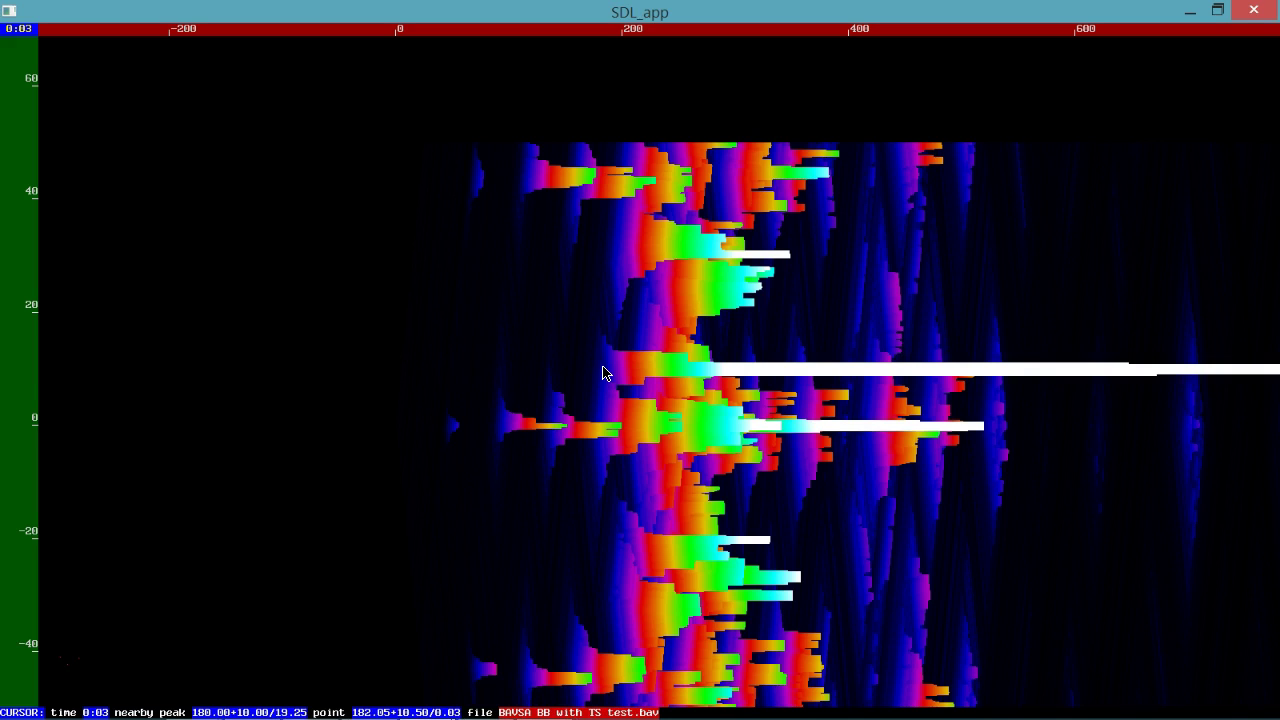
{"action": "left_click", "coordinate": [603, 367]}
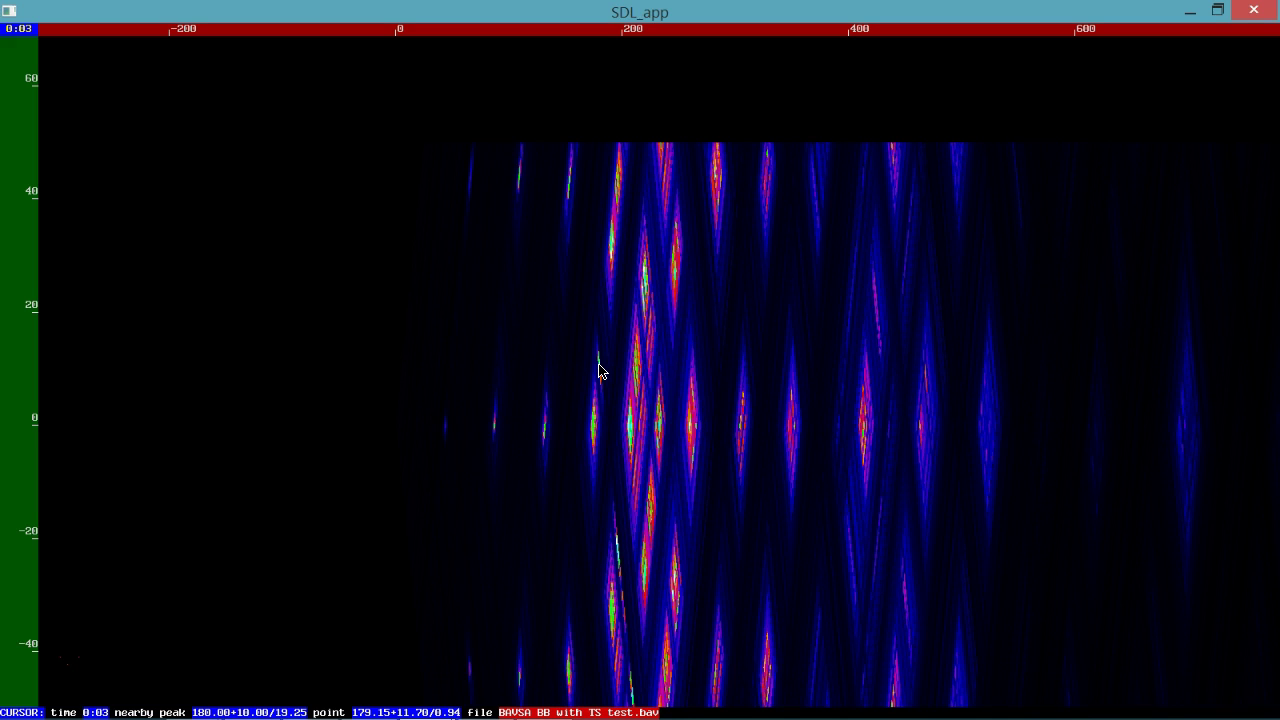
{"action": "left_click", "coordinate": [599, 364]}
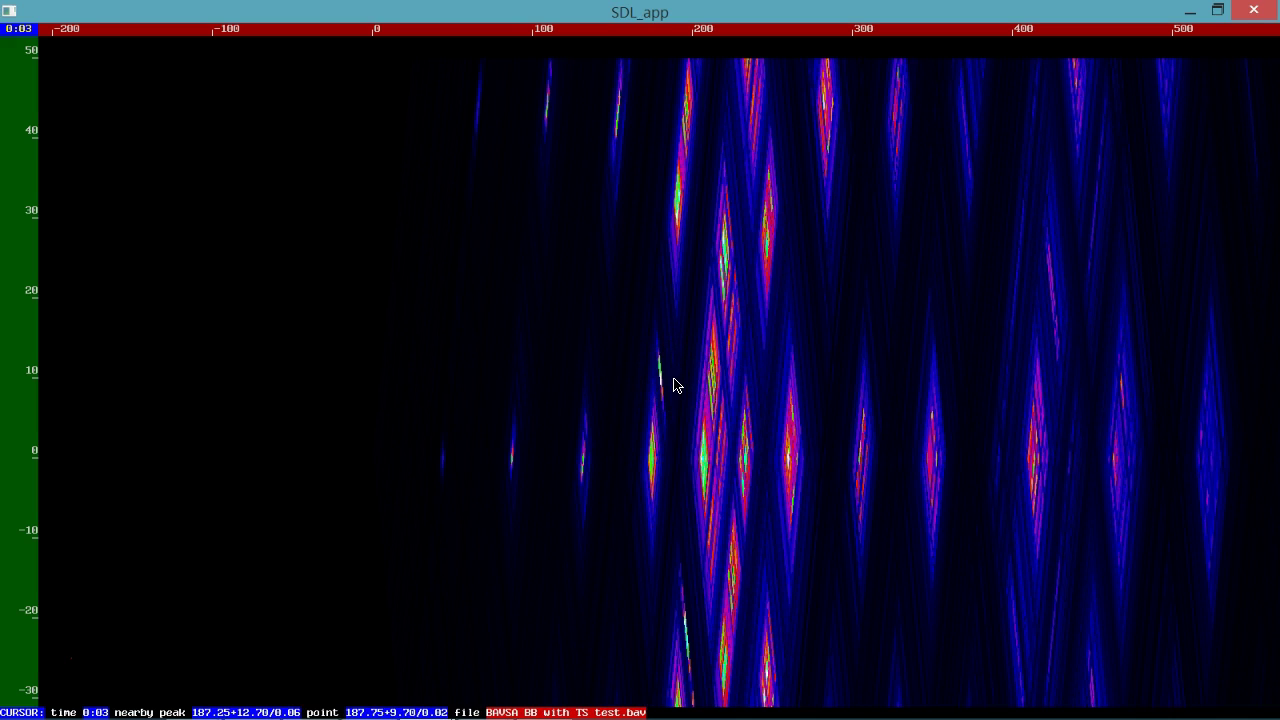
Compare the flat plot with the horizontal and slanted bar display styles, and return to the flat style.
{"action": "key", "text": "space"}
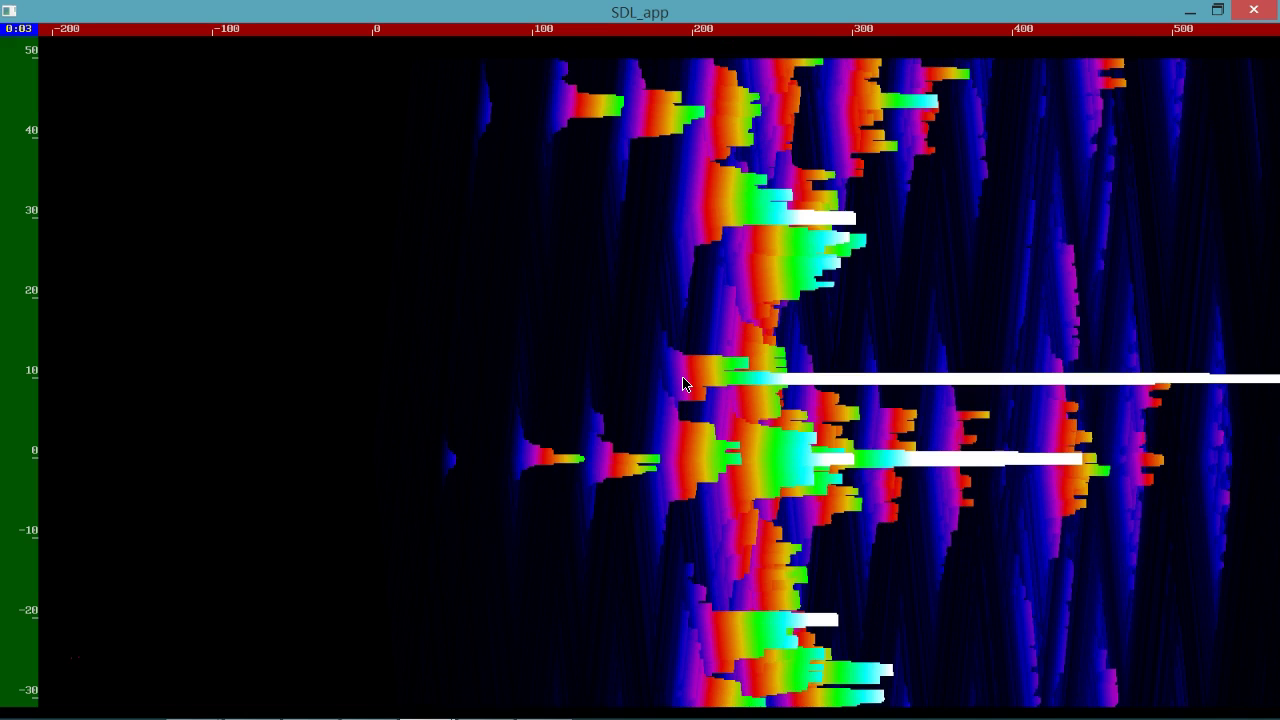
{"action": "key", "text": "space"}
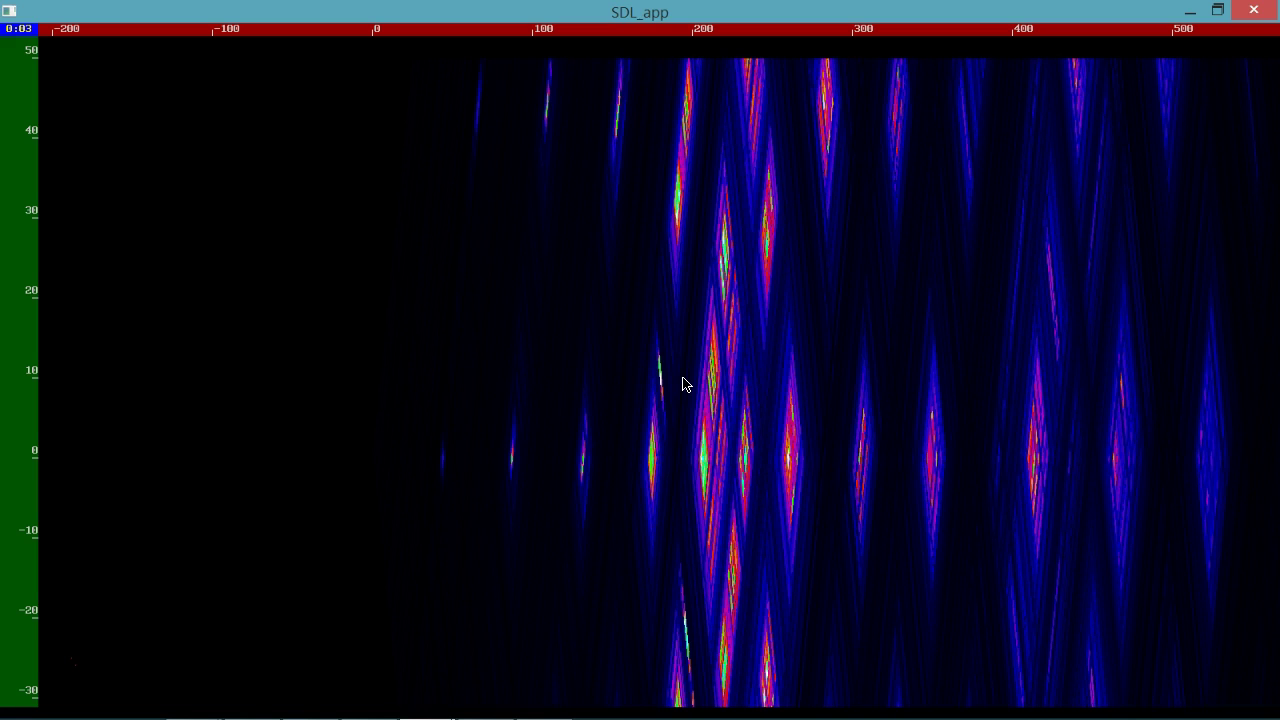
{"action": "left_click", "coordinate": [658, 374]}
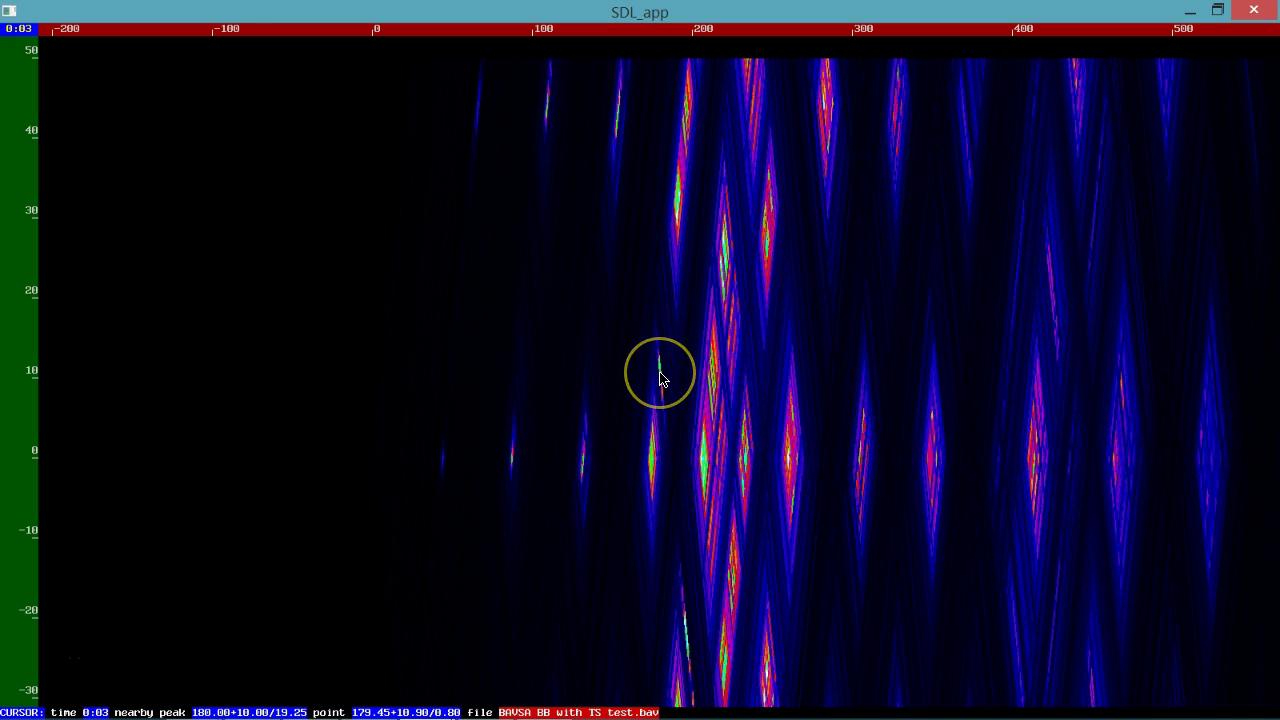
{"action": "key", "text": "space"}
{"action": "key", "text": "Up"}
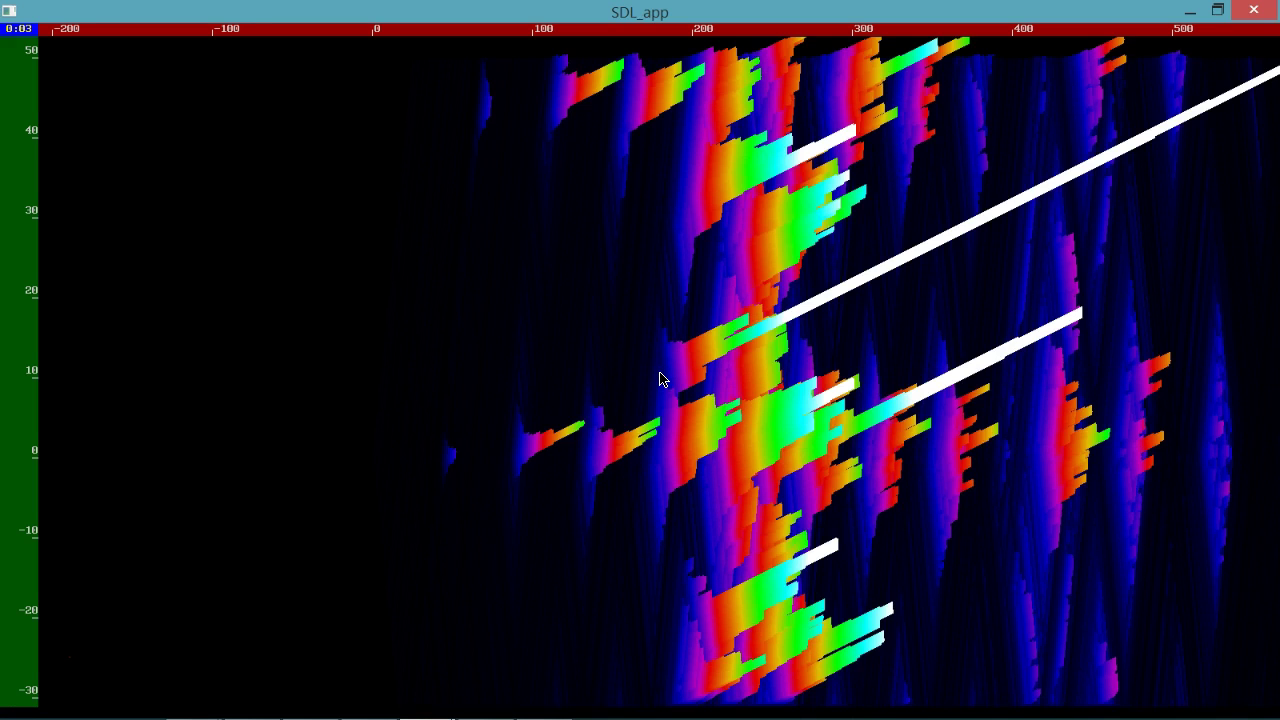
{"action": "key", "text": "space"}
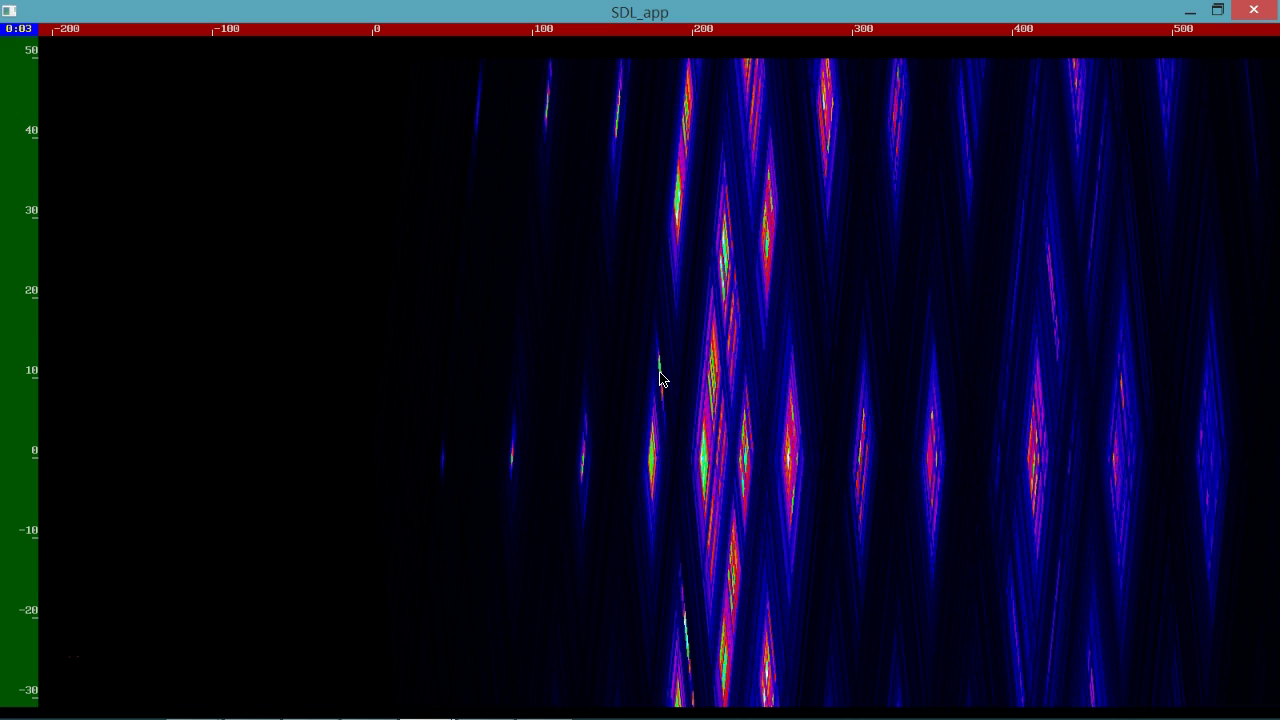
Examine the 10 Hz beat peak at the 180 Hz carrier up close, reading its nearby-peak values at the cursor.
{"action": "scroll", "coordinate": [660, 378], "scroll_direction": "up", "scroll_amount": 1}
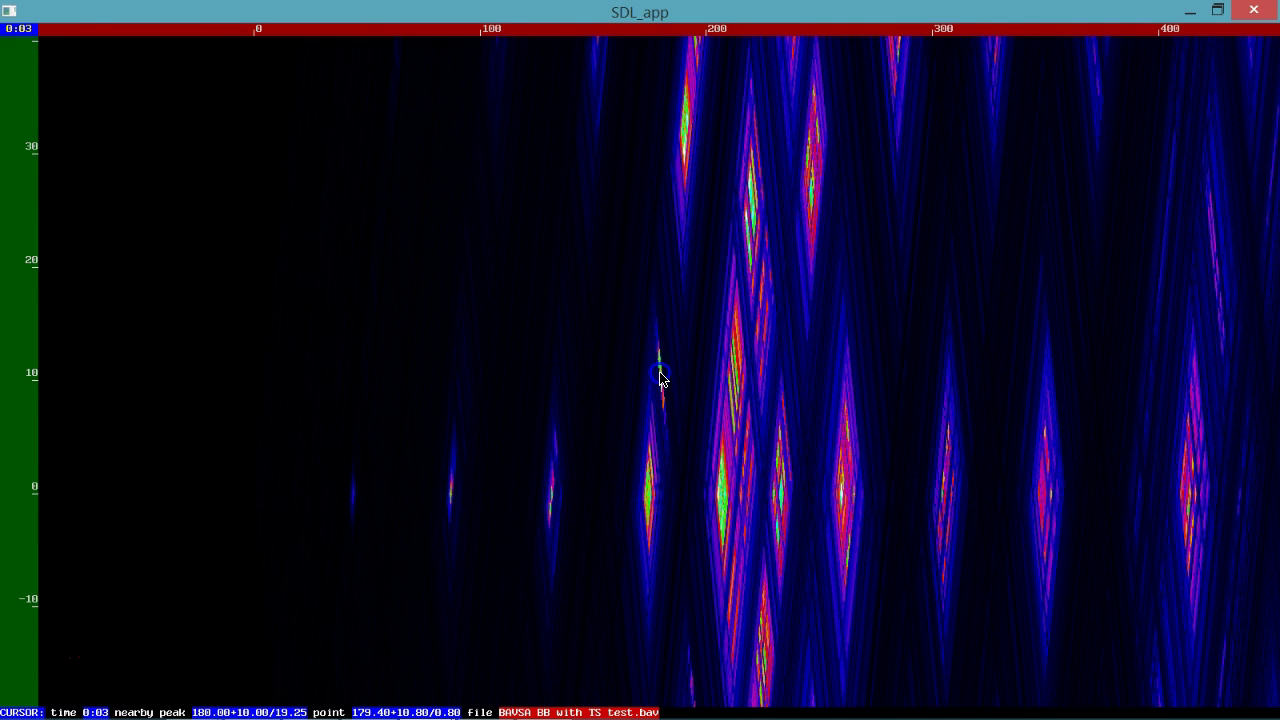
{"action": "scroll", "coordinate": [660, 378], "scroll_direction": "up", "scroll_amount": 3}
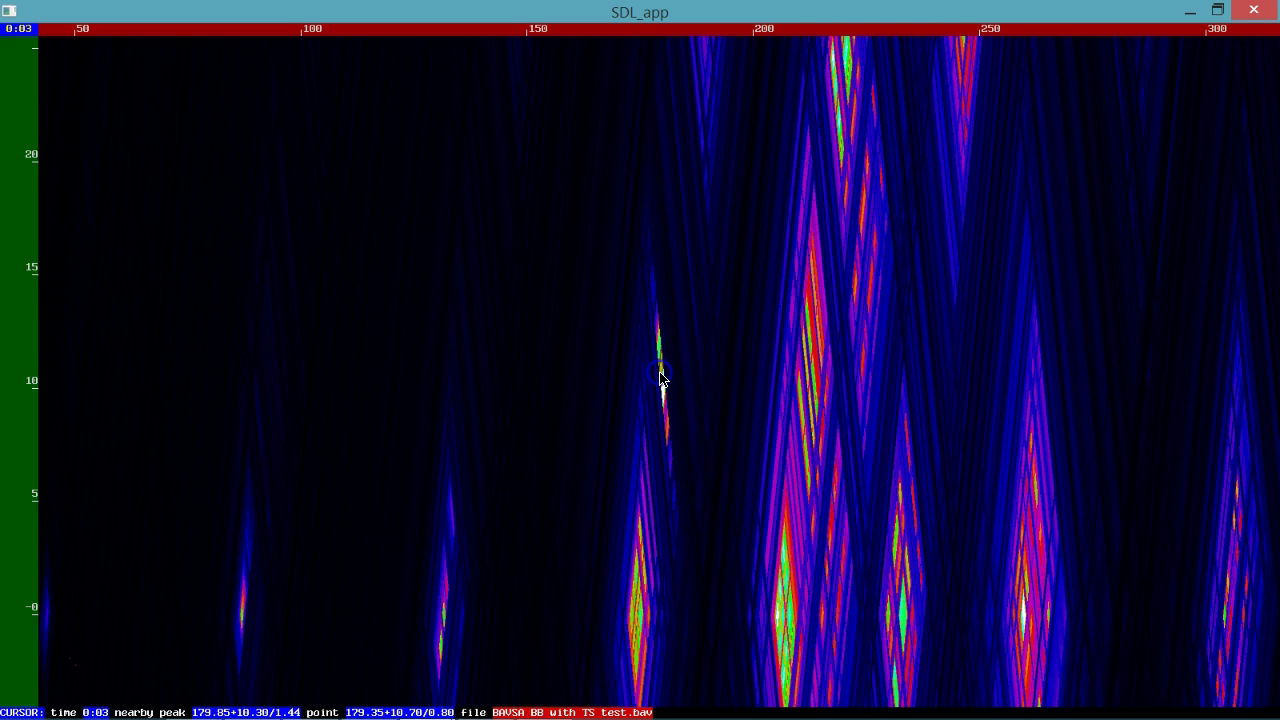
{"action": "scroll", "coordinate": [660, 378], "scroll_direction": "up", "scroll_amount": 2}
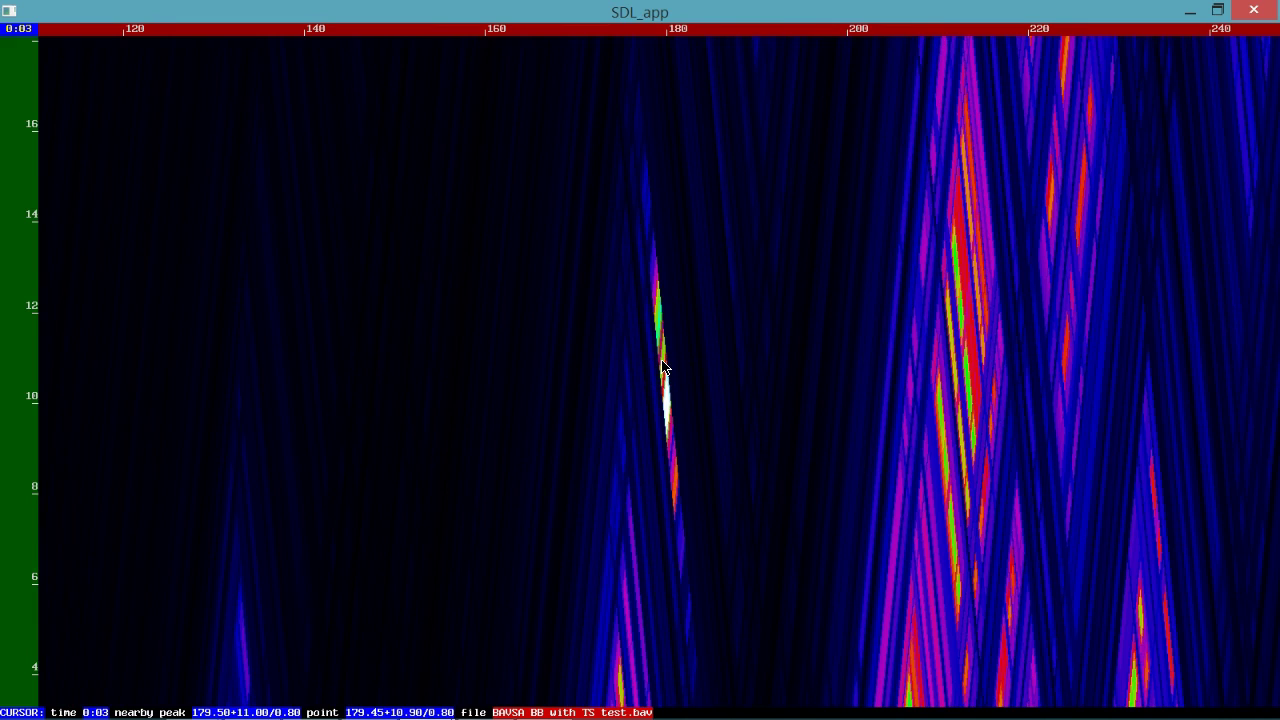
{"action": "left_click", "coordinate": [665, 380]}
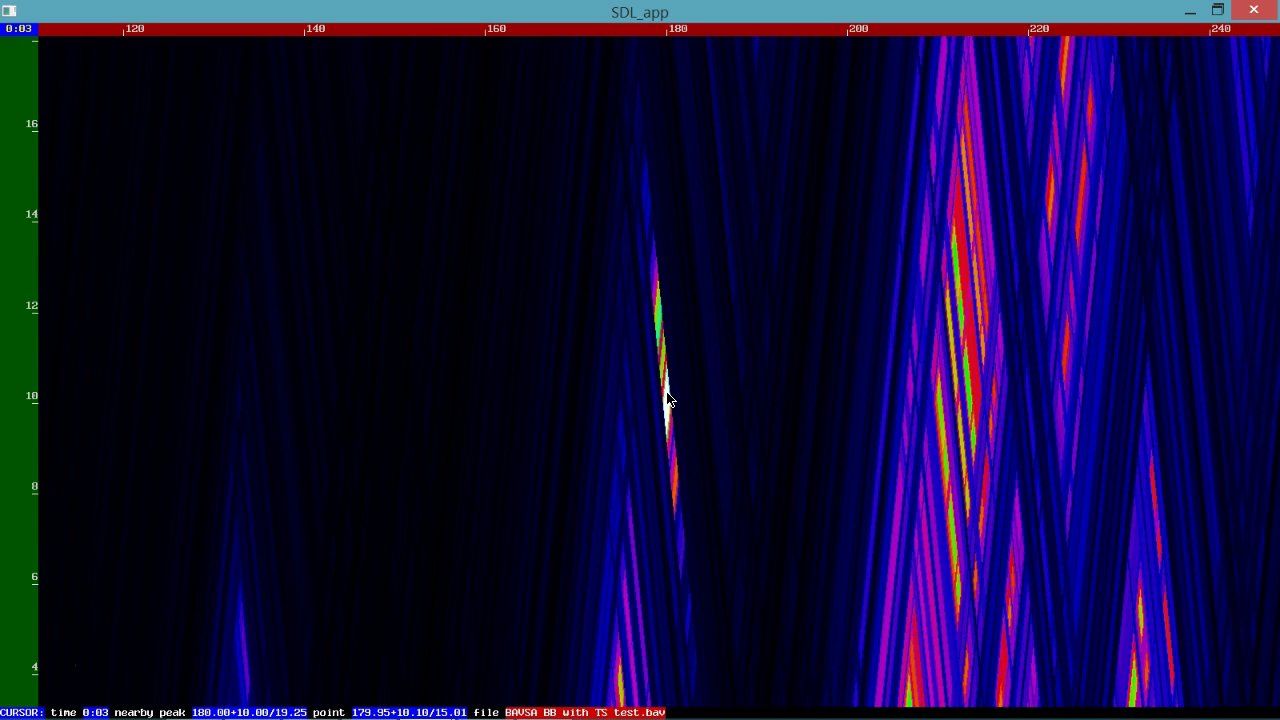
{"action": "left_click", "coordinate": [666, 404]}
{"action": "scroll", "coordinate": [667, 408], "scroll_direction": "up", "scroll_amount": 2}
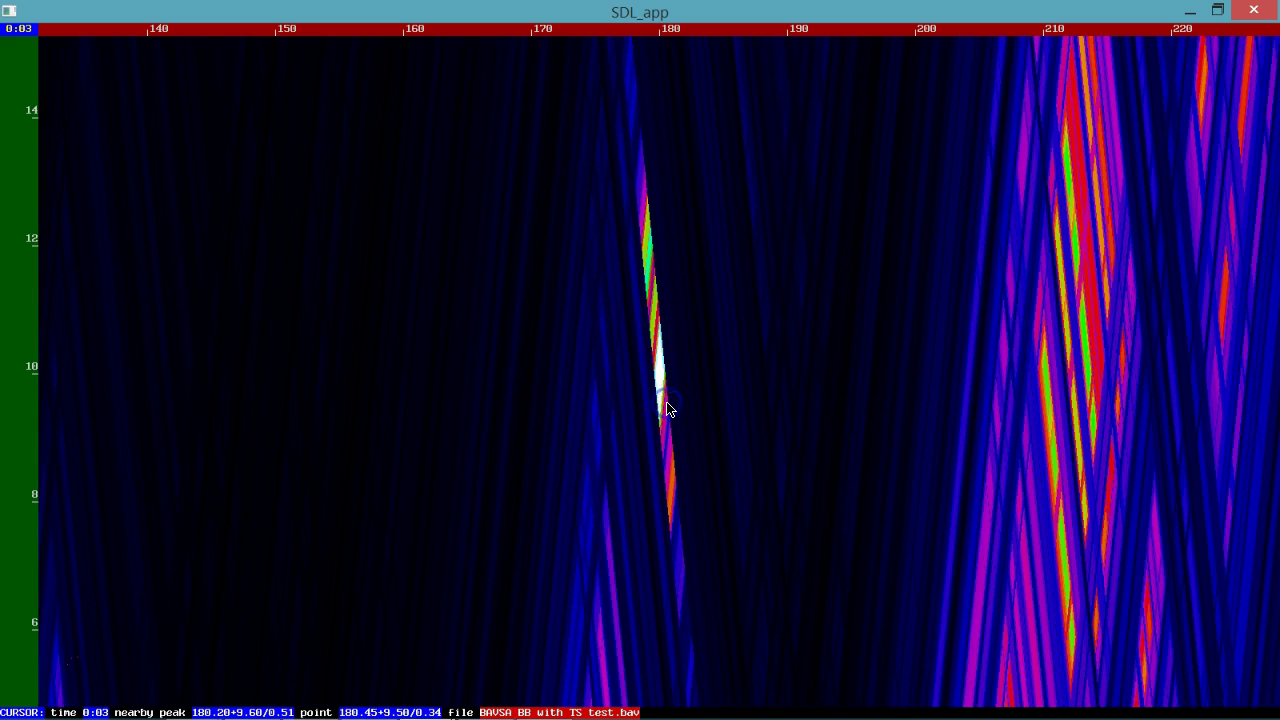
{"action": "scroll", "coordinate": [660, 380], "scroll_direction": "up", "scroll_amount": 6}
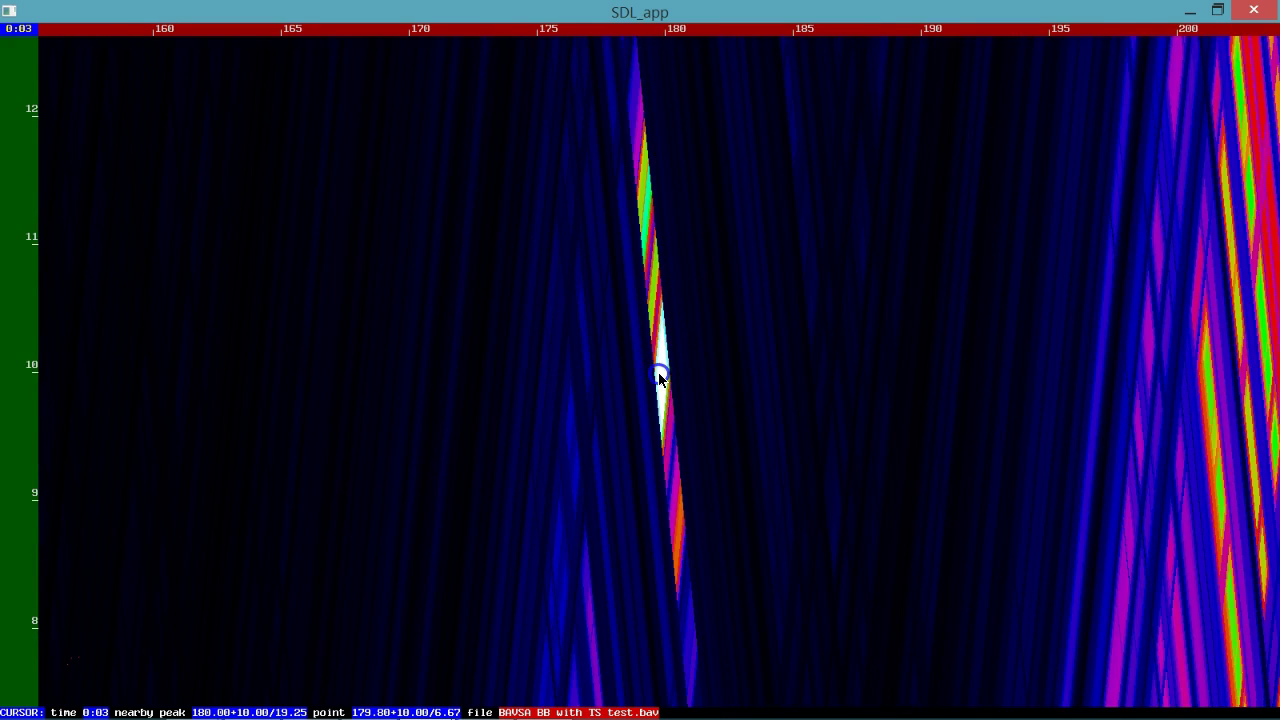
{"action": "scroll", "coordinate": [658, 372], "scroll_direction": "up", "scroll_amount": 2}
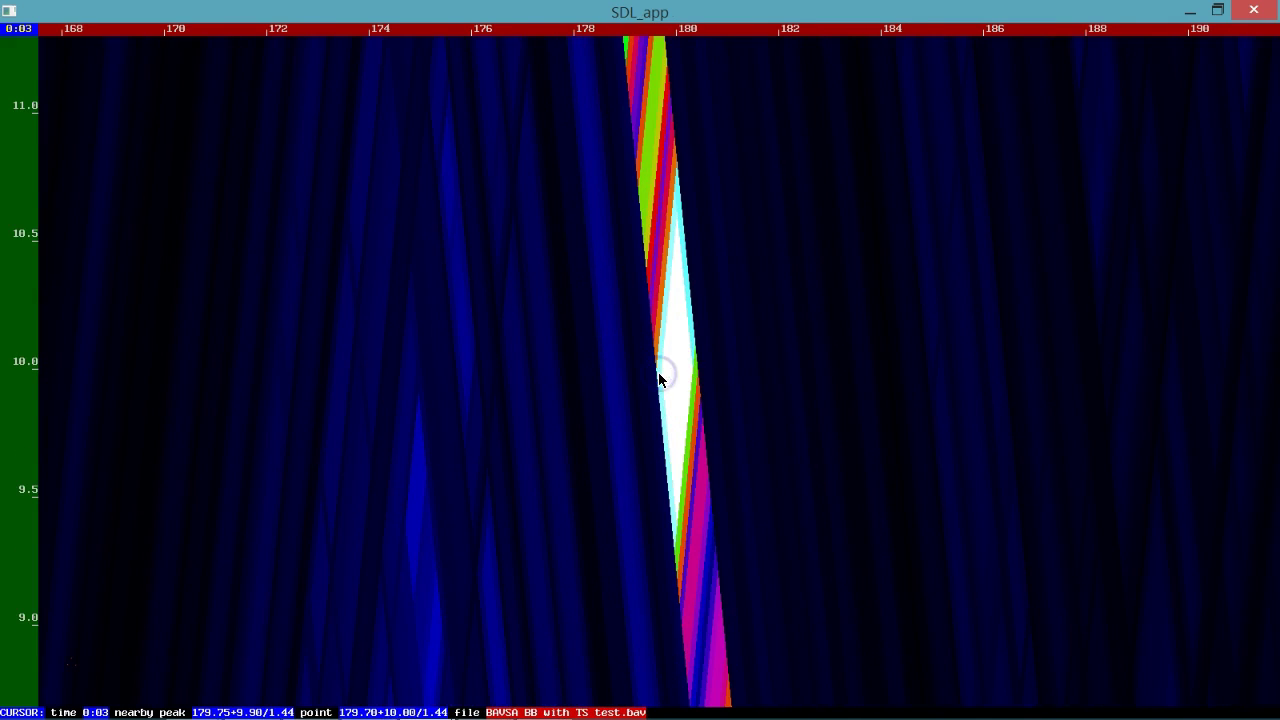
{"action": "scroll", "coordinate": [682, 375], "scroll_direction": "up", "scroll_amount": 2}
{"action": "mouse_move", "coordinate": [677, 371]}
{"action": "left_mouse_down"}
{"action": "mouse_move", "coordinate": [617, 374]}
{"action": "mouse_move", "coordinate": [663, 375]}
{"action": "left_mouse_up"}
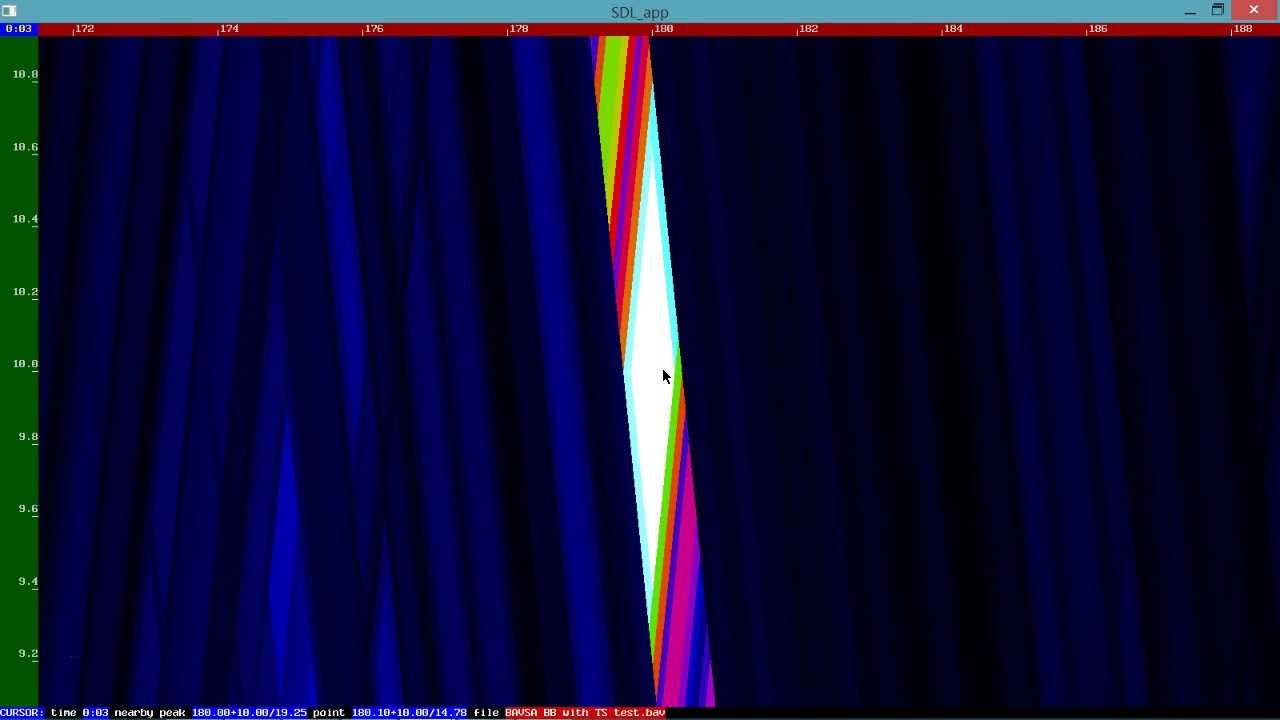
Lower the flat plot's brightness through levels such as 4 down to 2 to isolate the core of the 10 Hz peak.
{"action": "scroll", "coordinate": [662, 375], "scroll_direction": "down", "scroll_amount": 2}
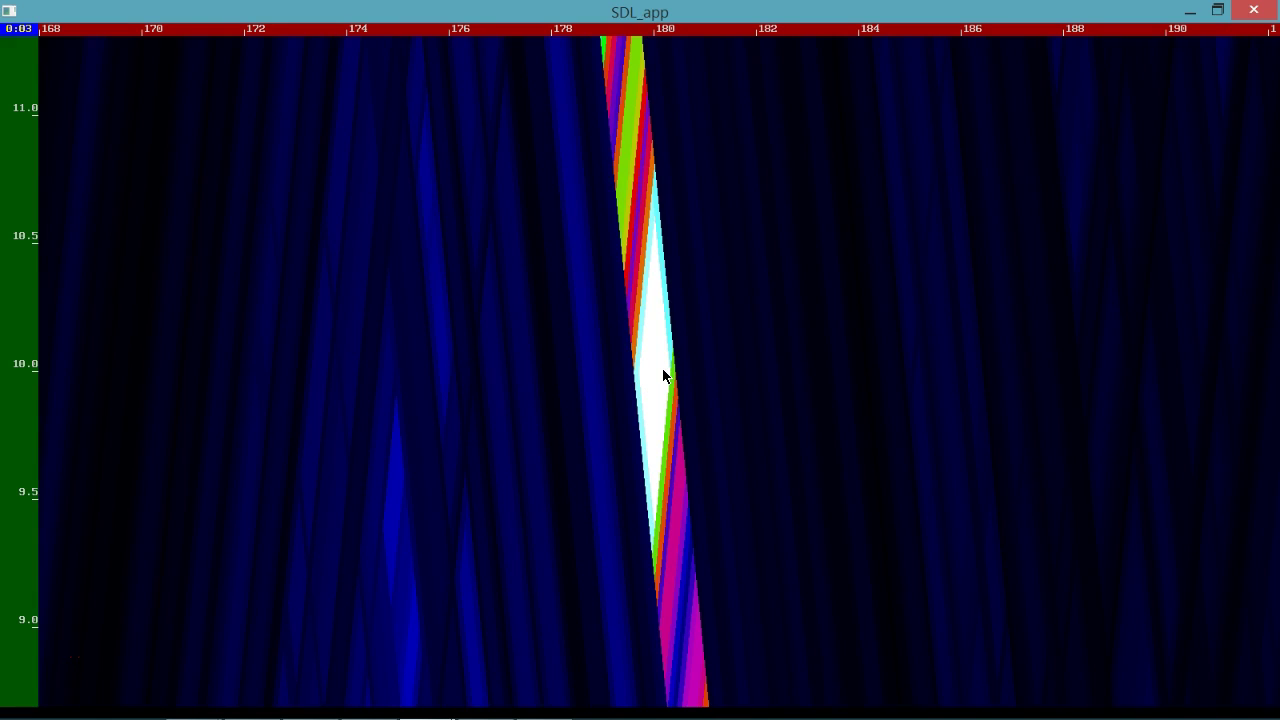
{"action": "key", "text": "Down"}
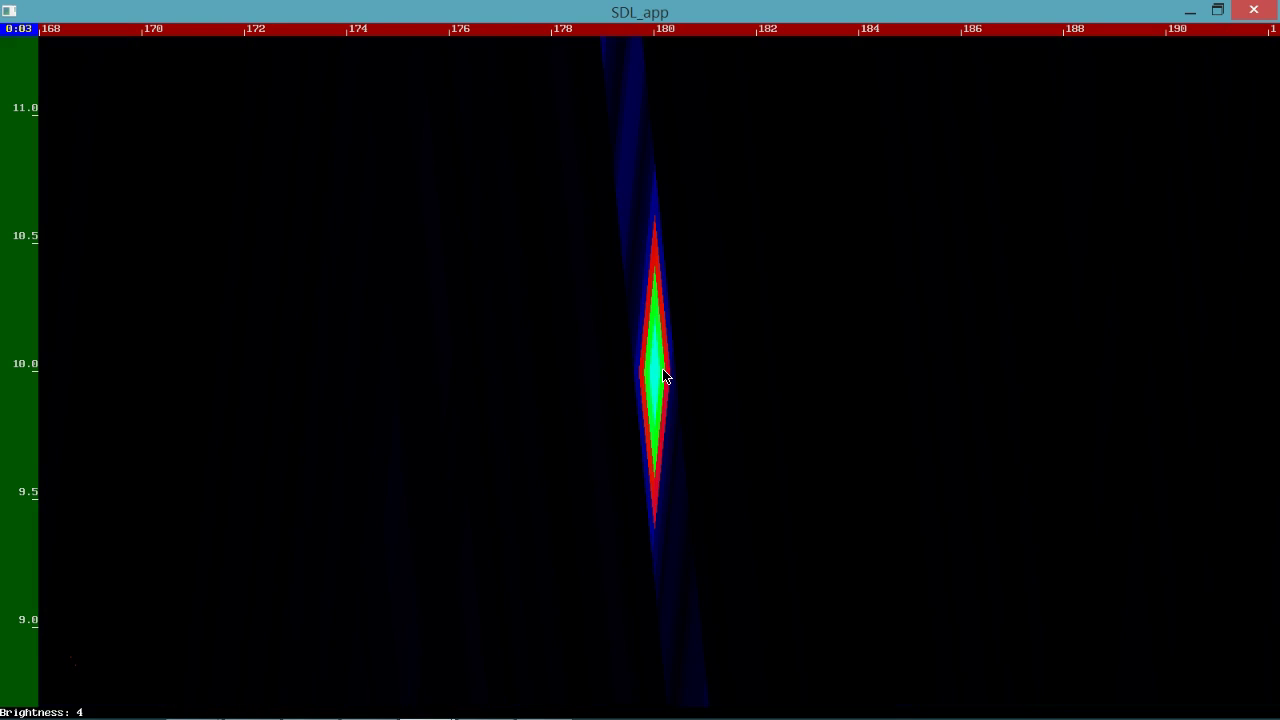
{"action": "key", "text": "Up"}
{"action": "key", "text": "Down"}
{"action": "key", "text": "Up"}
{"action": "key", "text": "Down"}
{"action": "key", "text": "Down"}
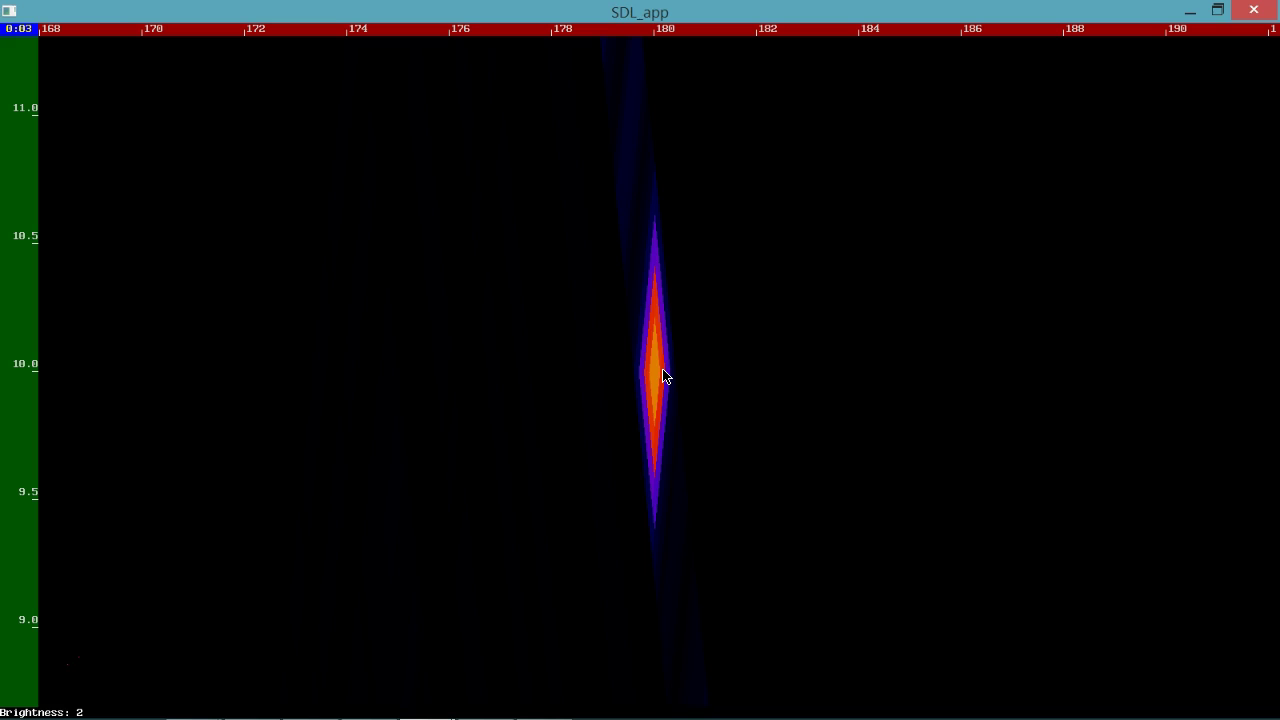
Show the enlarged peak as bars extending toward higher frequencies and try brightness levels such as 4, 16 and 2, ending at 8.
{"action": "key", "text": "Right"}
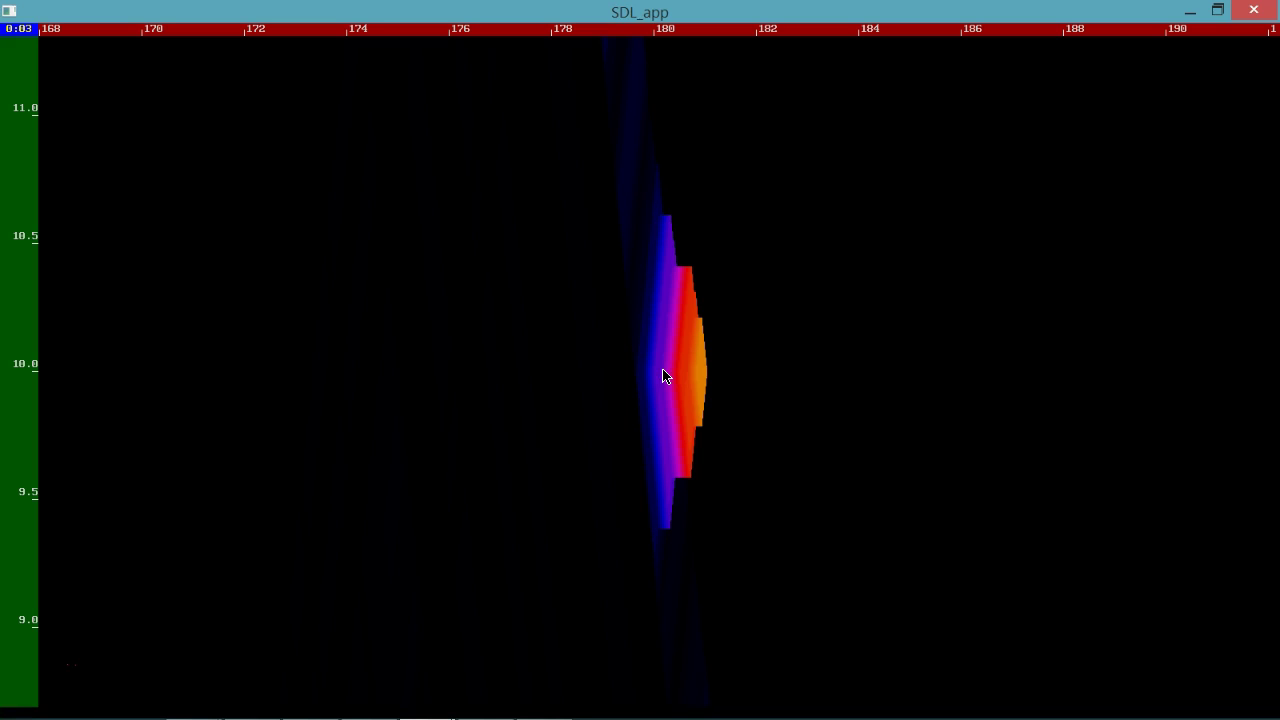
{"action": "key", "text": "Up"}
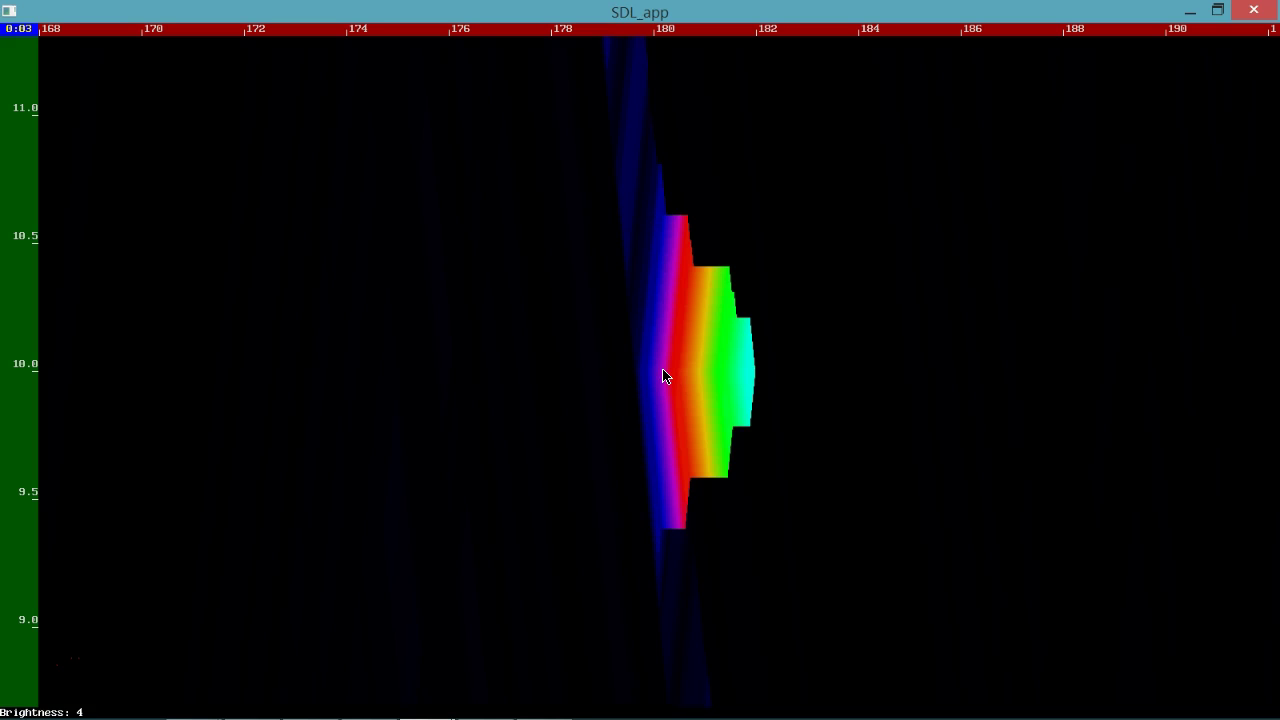
{"action": "key", "text": "Up"}
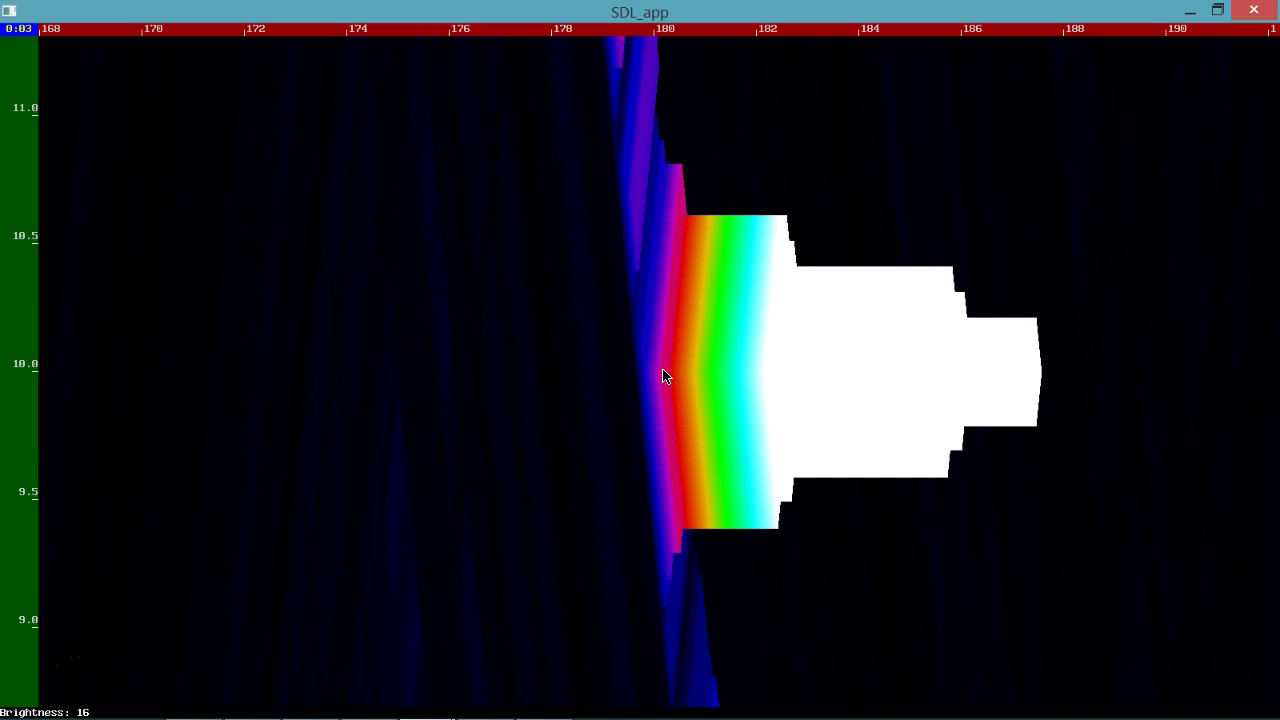
{"action": "key", "text": "Up"}
{"action": "key", "text": "Down"}
{"action": "key", "text": "Down"}
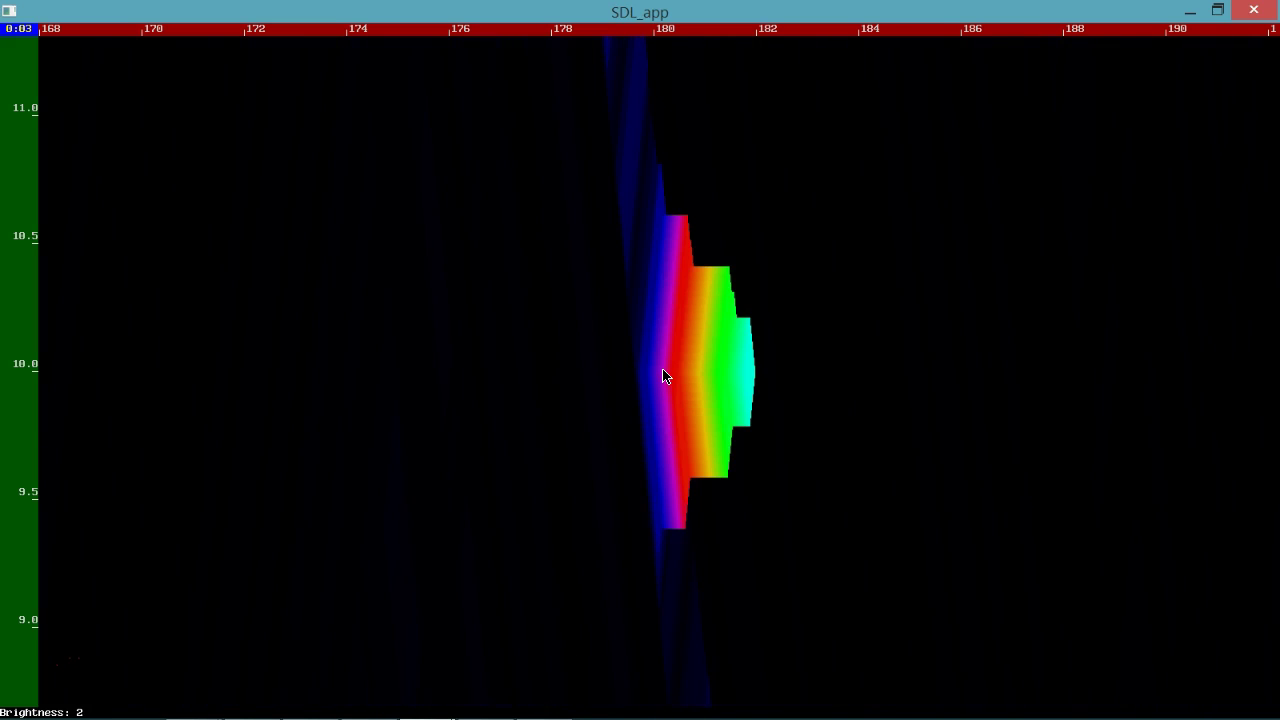
{"action": "key", "text": "Up"}
{"action": "key", "text": "Up"}
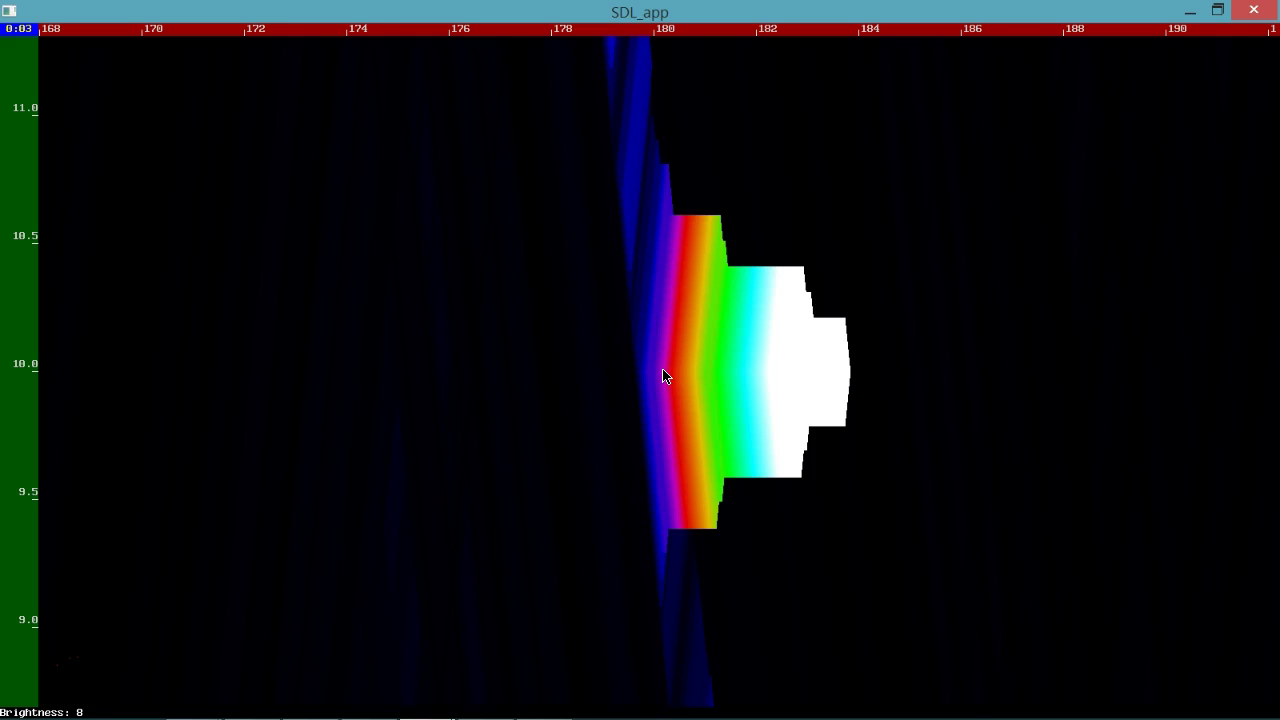
Lower the brightness to 4, return to the flat style and examine the core of the 10 Hz peak up close.
{"action": "key", "text": "Down"}
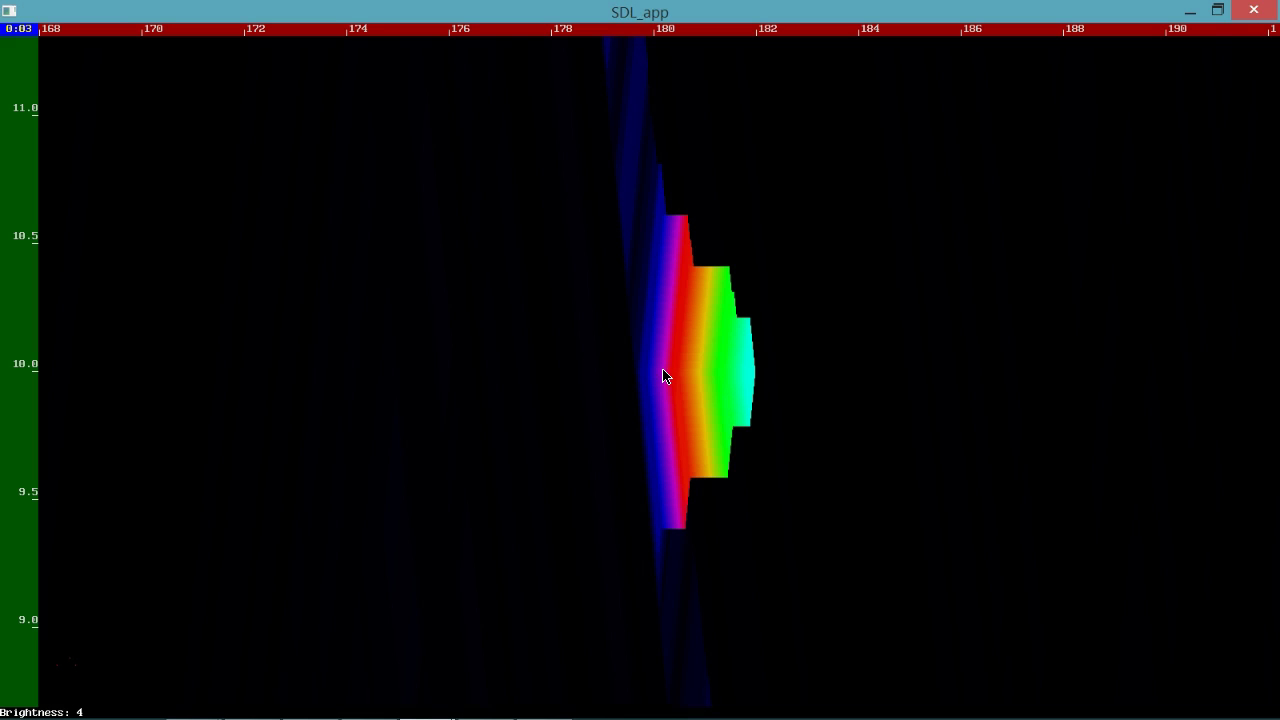
{"action": "left_click", "coordinate": [653, 378]}
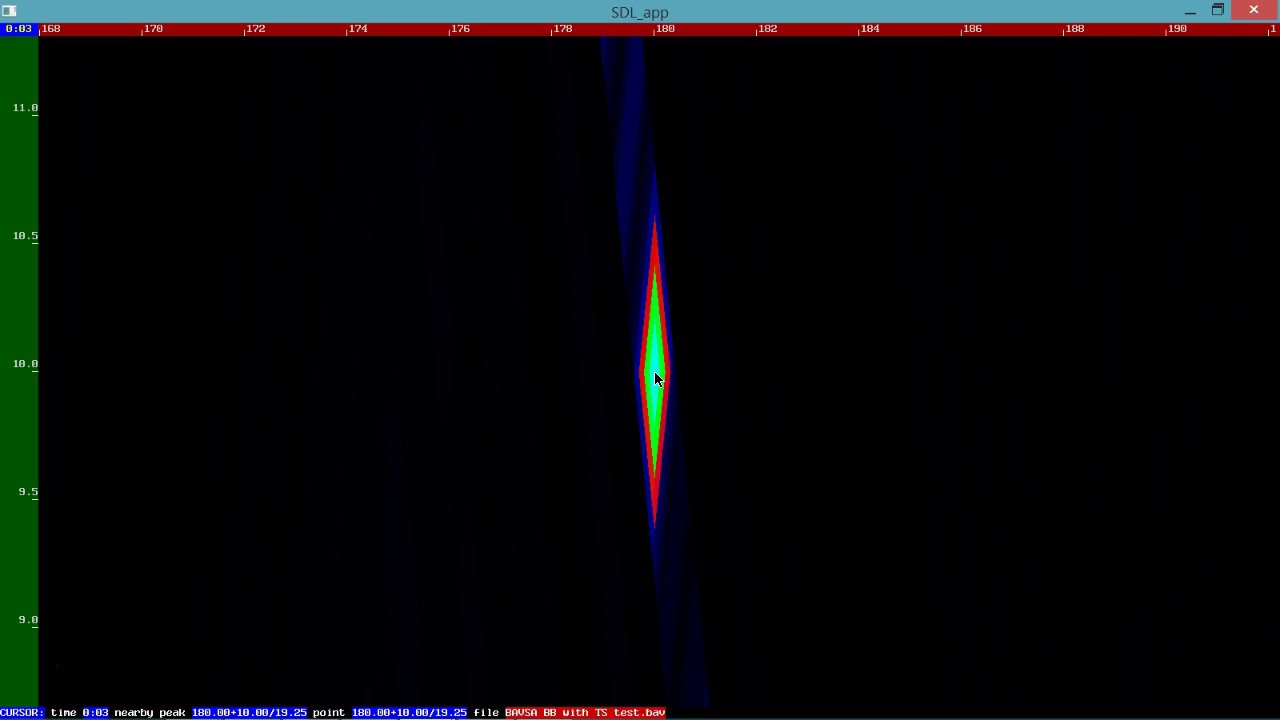
{"action": "scroll", "coordinate": [655, 372], "scroll_direction": "up", "scroll_amount": 1}
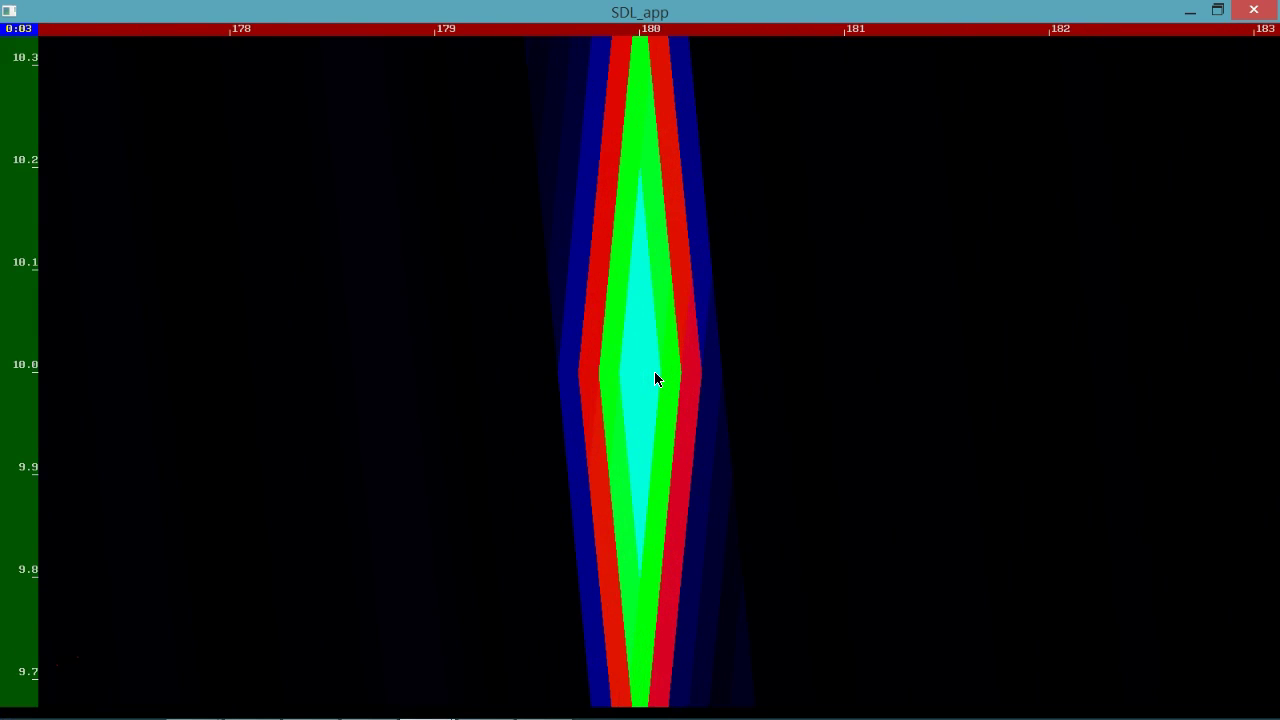
Show the wider beat spectrum around the 180 Hz carrier as horizontal bars at brightness 16.
{"action": "scroll", "coordinate": [655, 373], "scroll_direction": "down", "scroll_amount": 5}
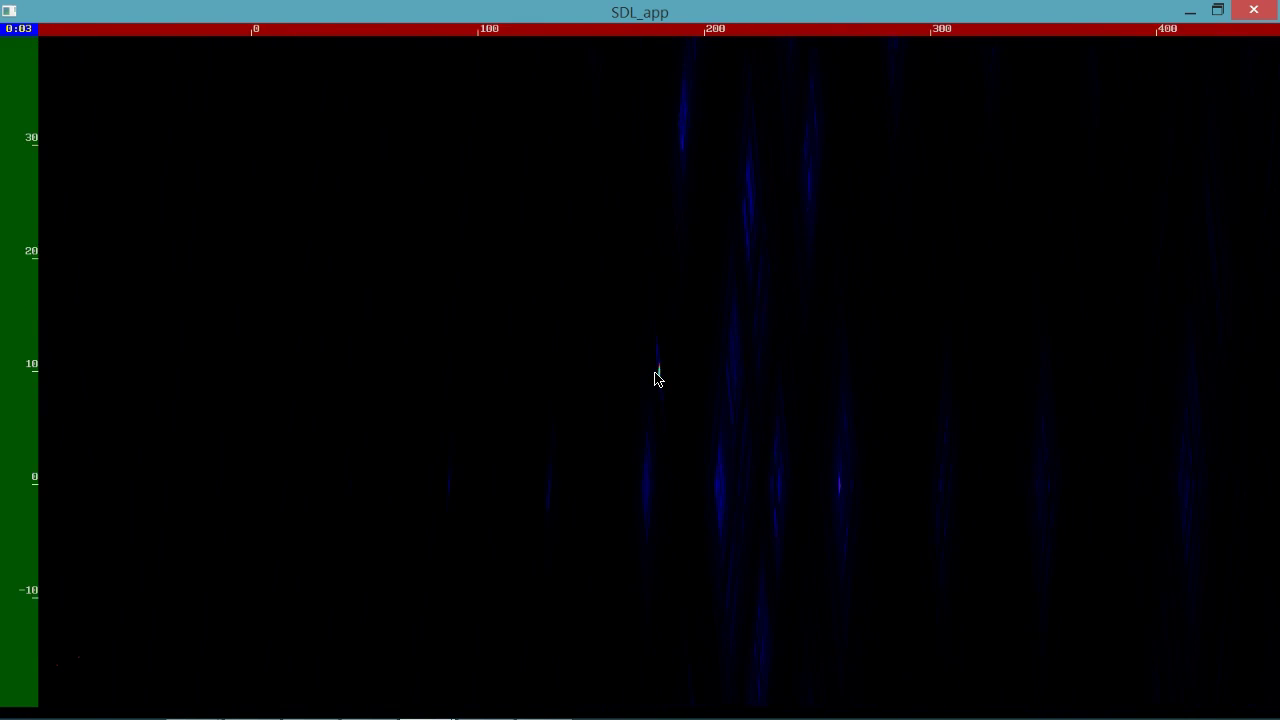
{"action": "left_click", "coordinate": [658, 377]}
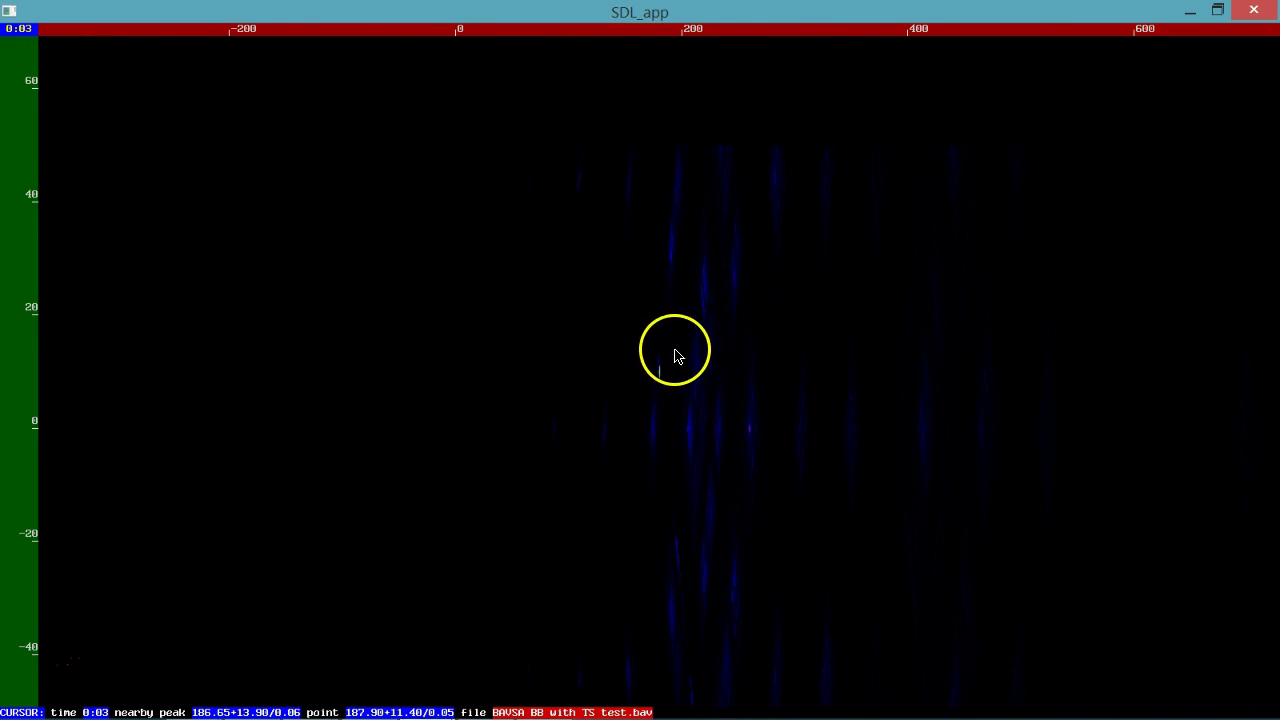
{"action": "left_click", "coordinate": [663, 367]}
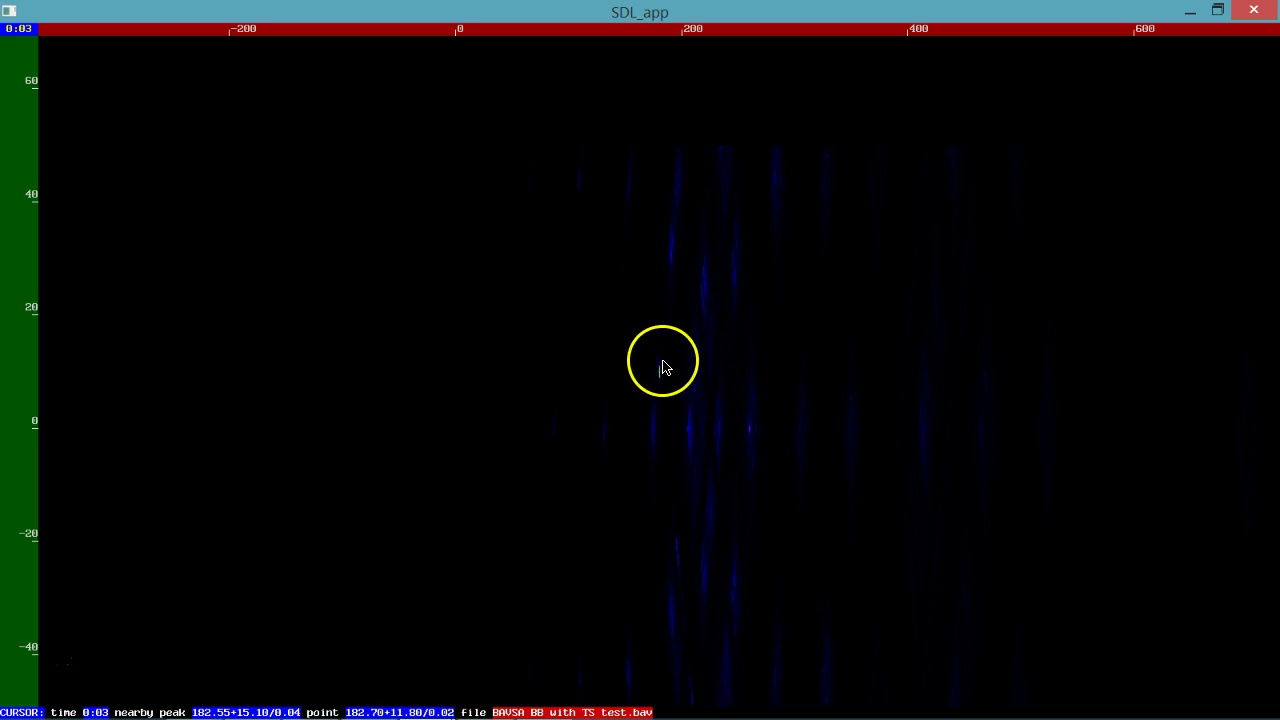
{"action": "key", "text": "Up"}
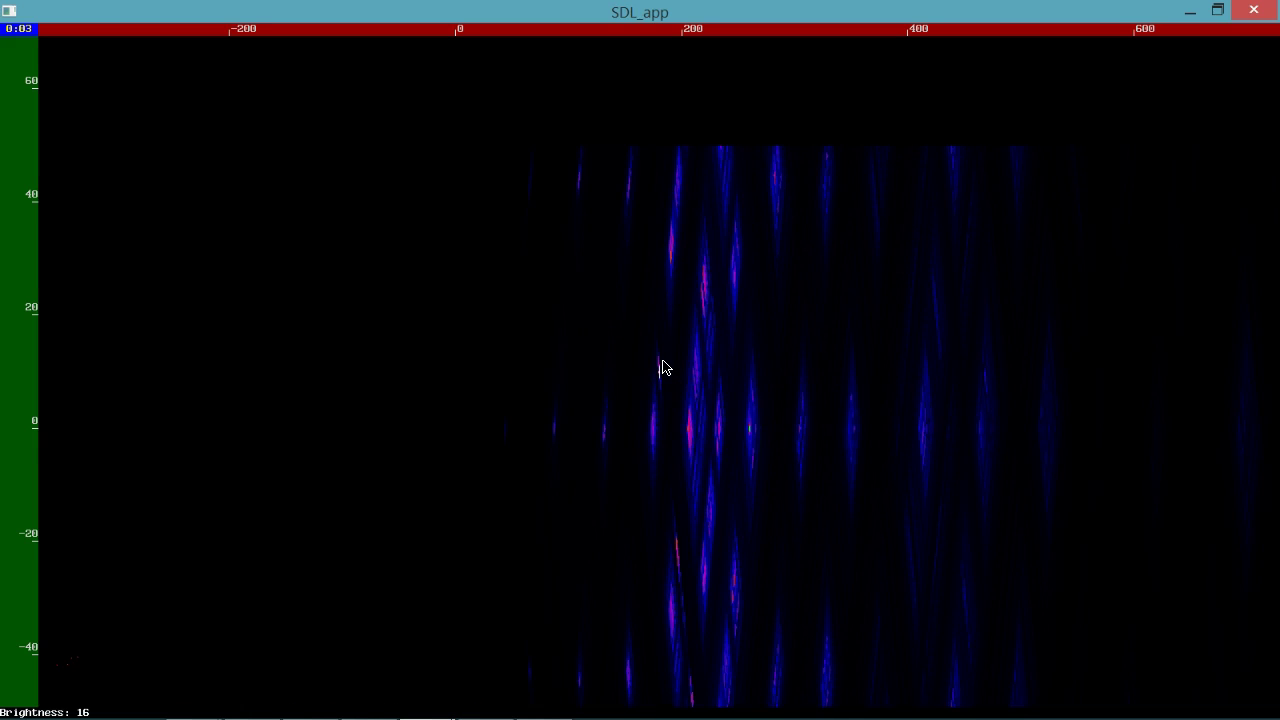
{"action": "key", "text": "3"}
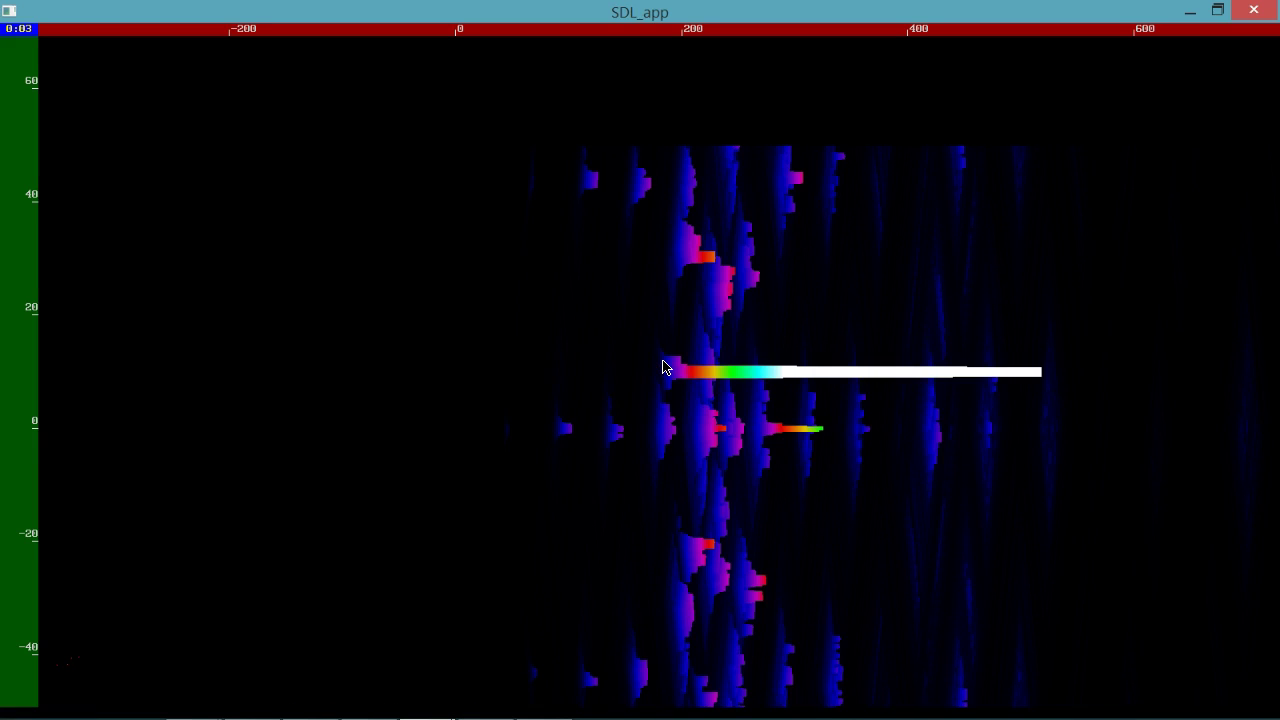
Compare the main beat peak at times 3:53, 3:58 and 4:03, reading its nearby-peak values and viewing 4:03 in the flat style.
{"action": "left_click_drag", "start_coordinate": [789, 373], "coordinate": [676, 376]}
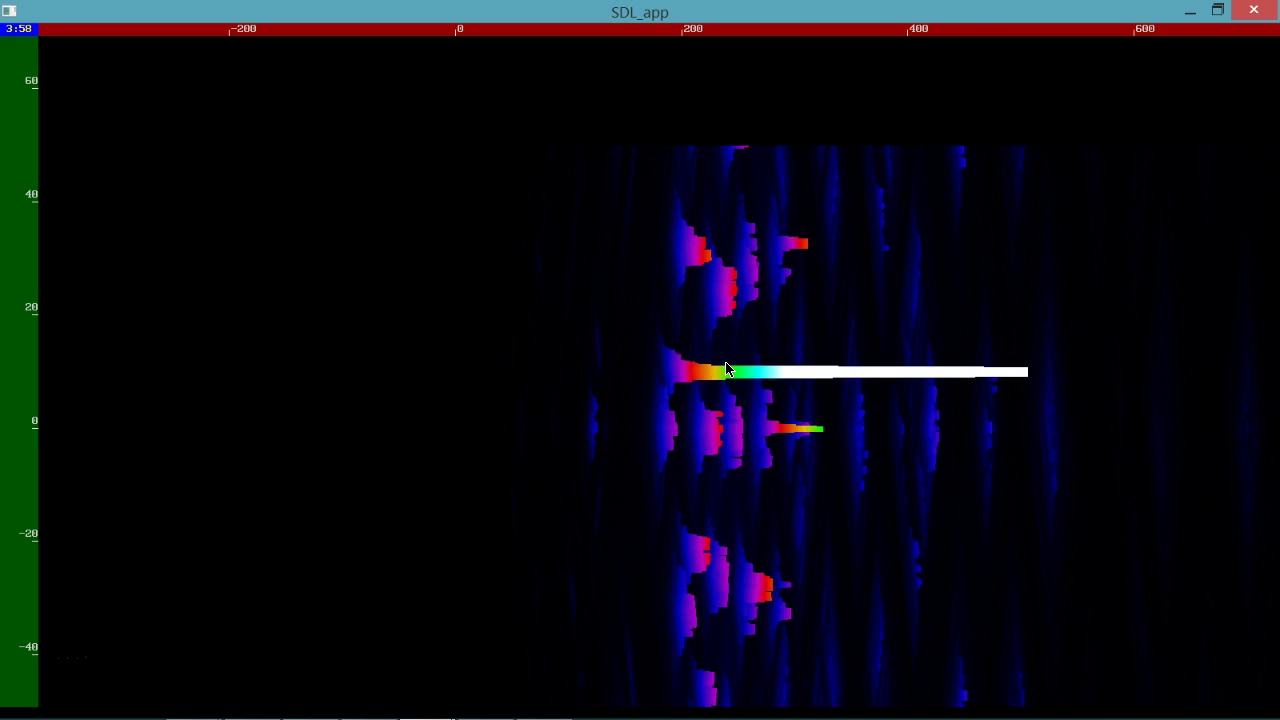
{"action": "left_click_drag", "start_coordinate": [726, 370], "coordinate": [667, 379]}
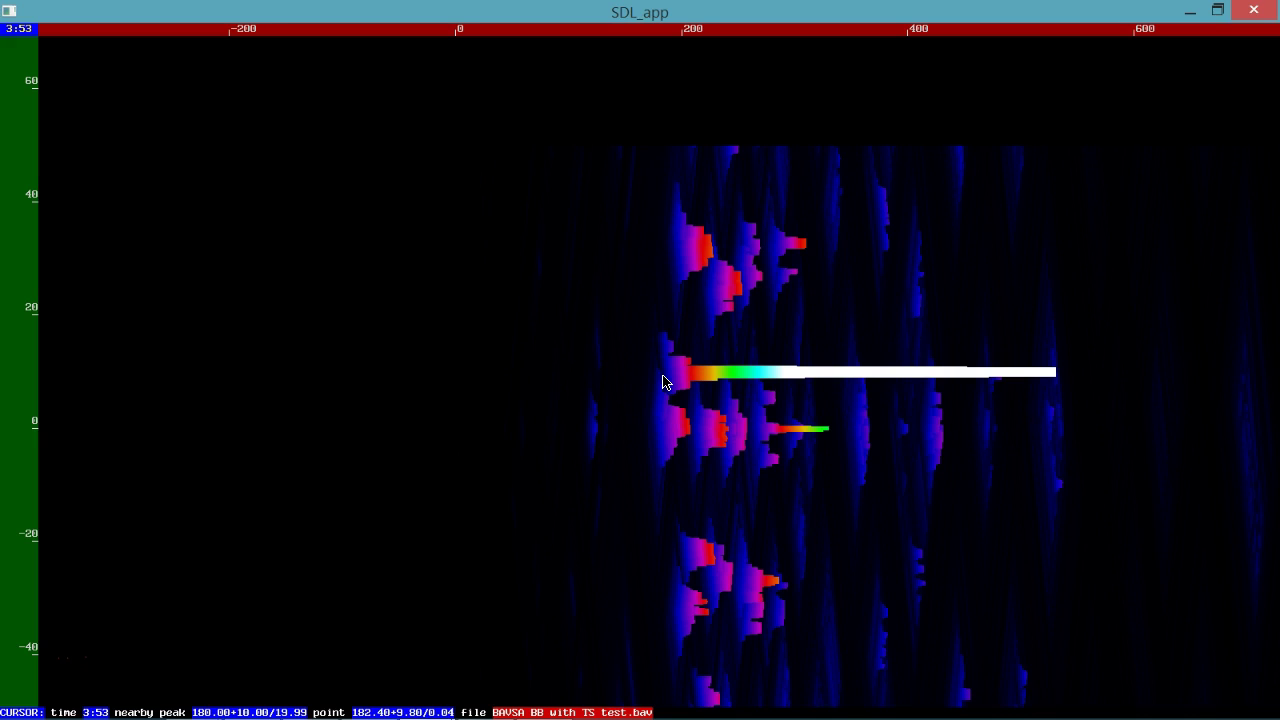
{"action": "key", "text": "space"}
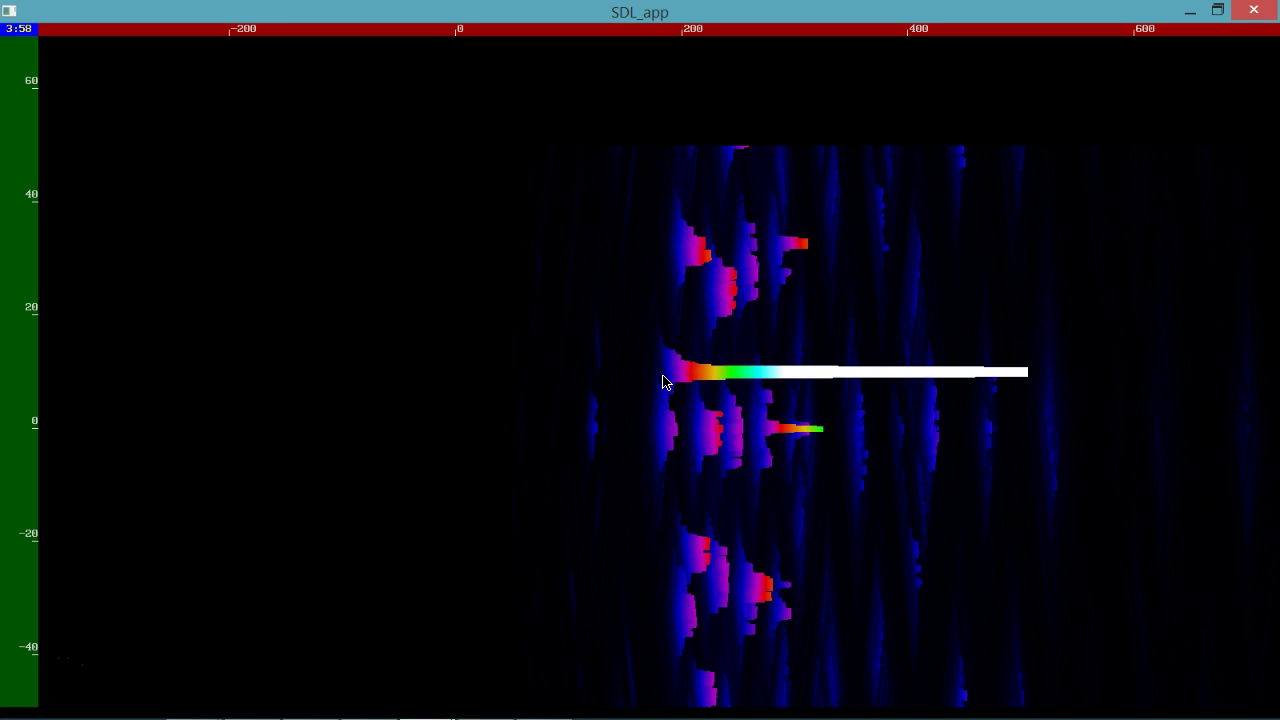
{"action": "key", "text": "space"}
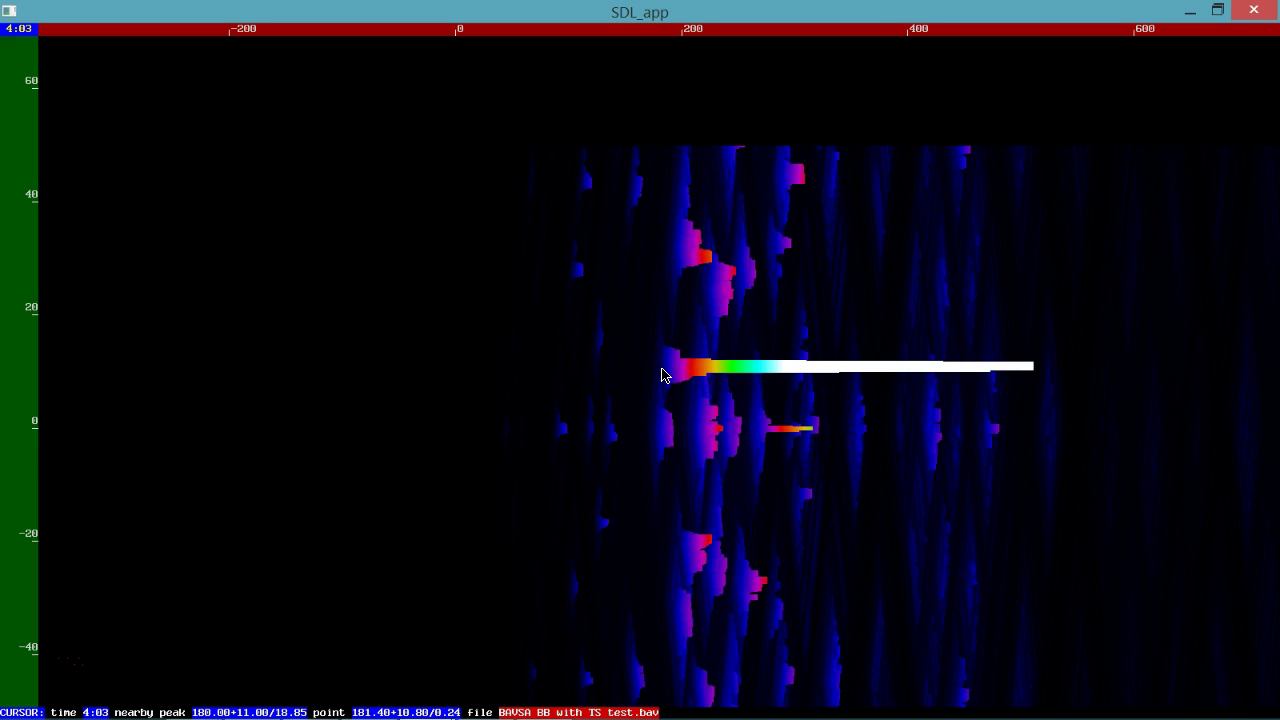
{"action": "left_click", "coordinate": [662, 374]}
{"action": "key", "text": "space"}
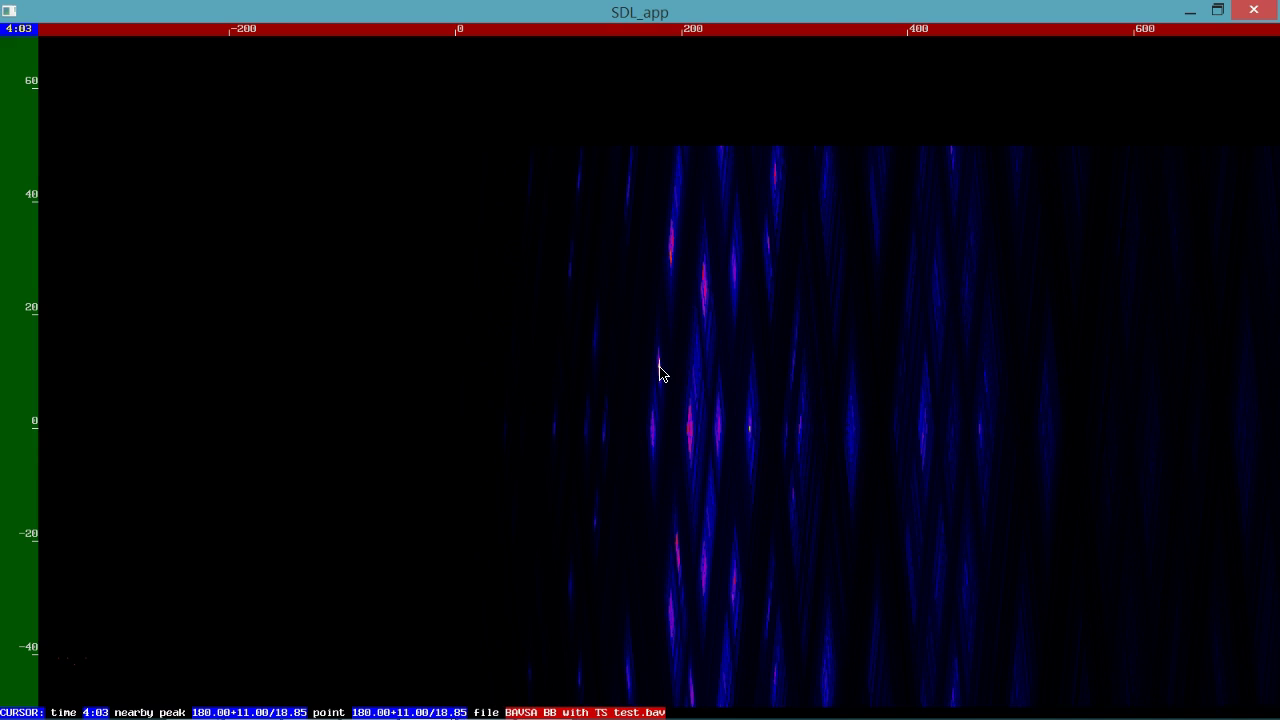
Return to the horizontal bars, advance to the end of the file and step back to 13:18 to follow the main beat peak.
{"action": "key", "text": "space"}
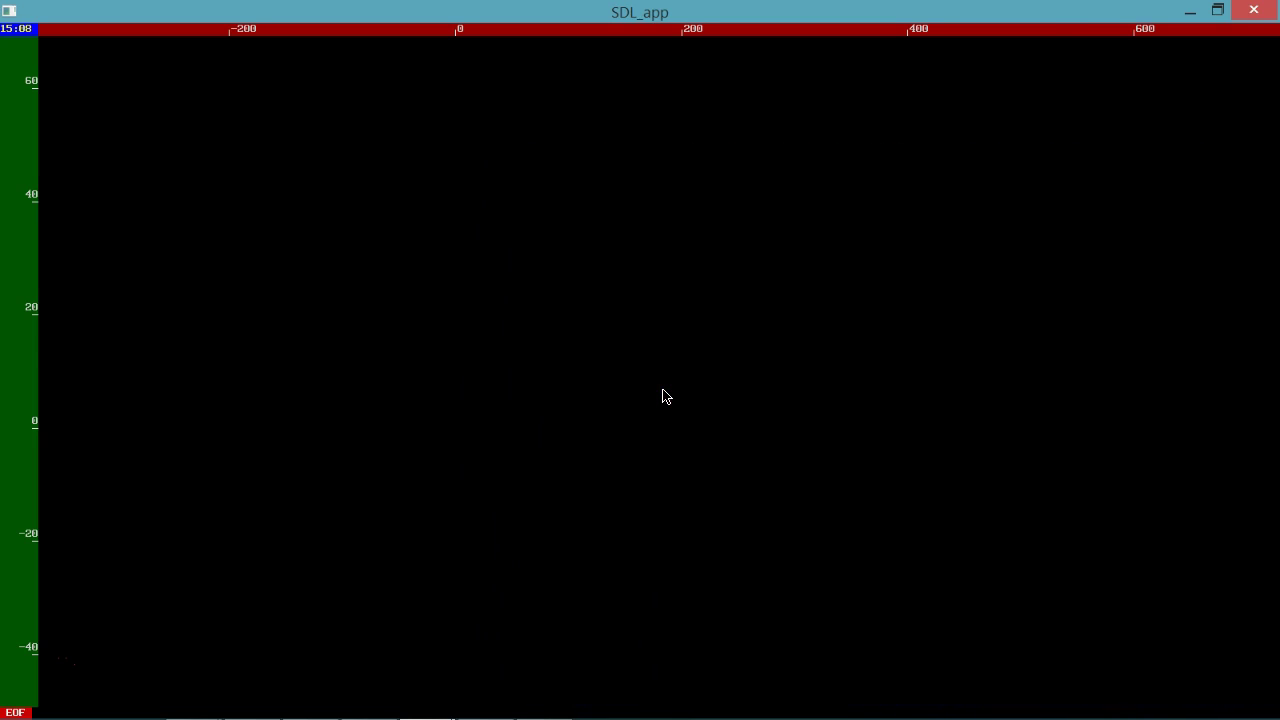
{"action": "key", "text": "Left"}
{"action": "key", "text": "Left"}
{"action": "key", "text": "Left"}
{"action": "key", "text": "Left"}
{"action": "key", "text": "Left"}
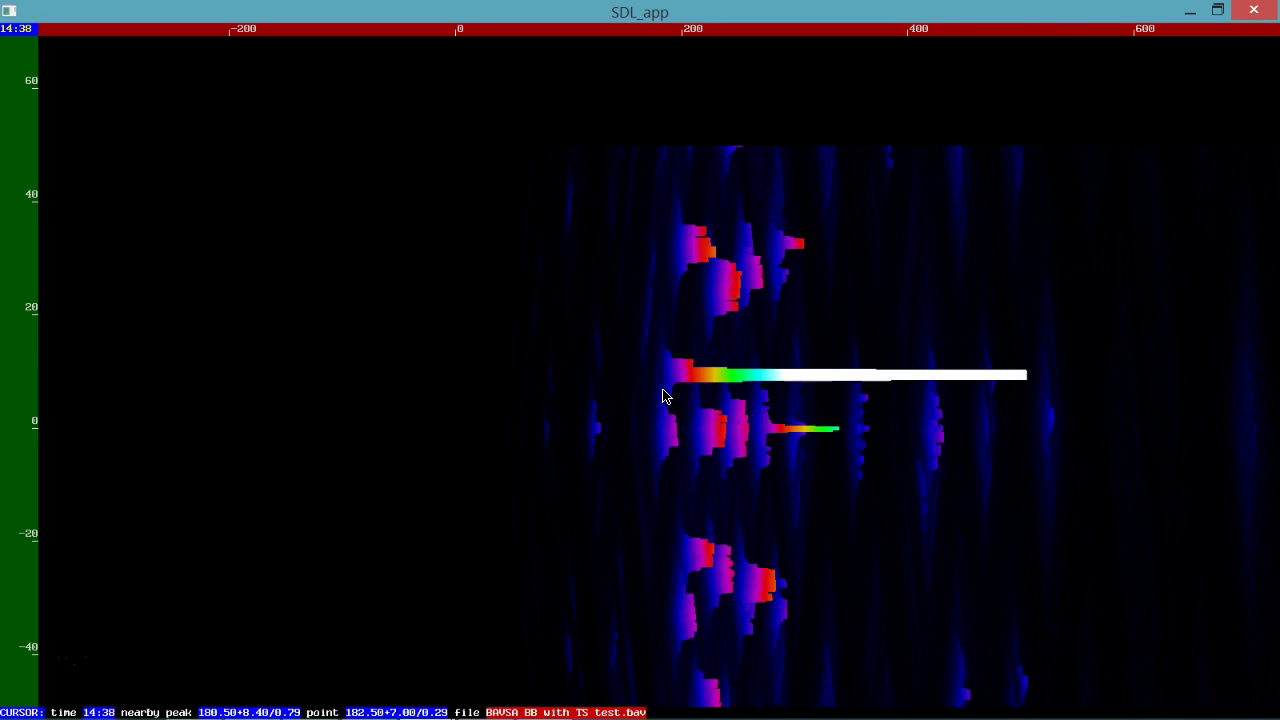
{"action": "key", "text": "Left"}
{"action": "key", "text": "Left"}
{"action": "key", "text": "Left"}
{"action": "key", "text": "Left"}
{"action": "key", "text": "Left"}
{"action": "key", "text": "Left"}
{"action": "key", "text": "Left"}
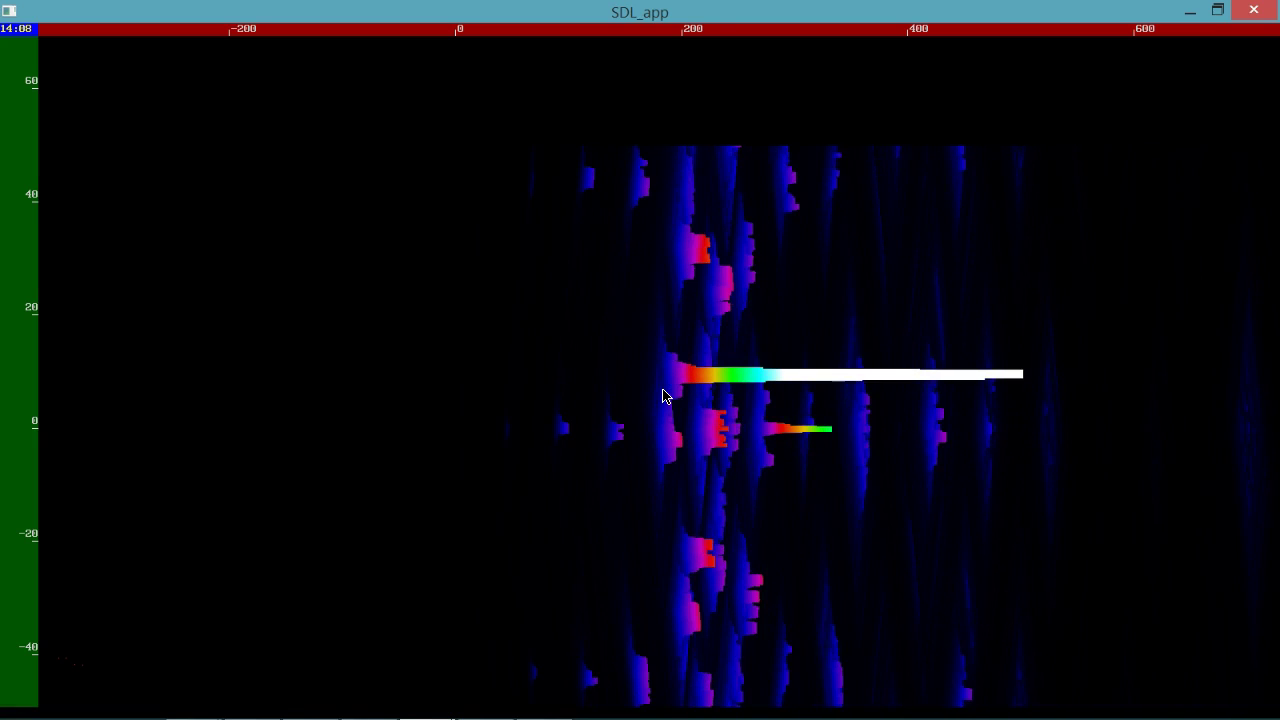
{"action": "key", "text": "Left"}
{"action": "key", "text": "Left"}
{"action": "key", "text": "Left"}
{"action": "key", "text": "Left"}
{"action": "key", "text": "Left"}
{"action": "key", "text": "Left"}
{"action": "key", "text": "Left"}
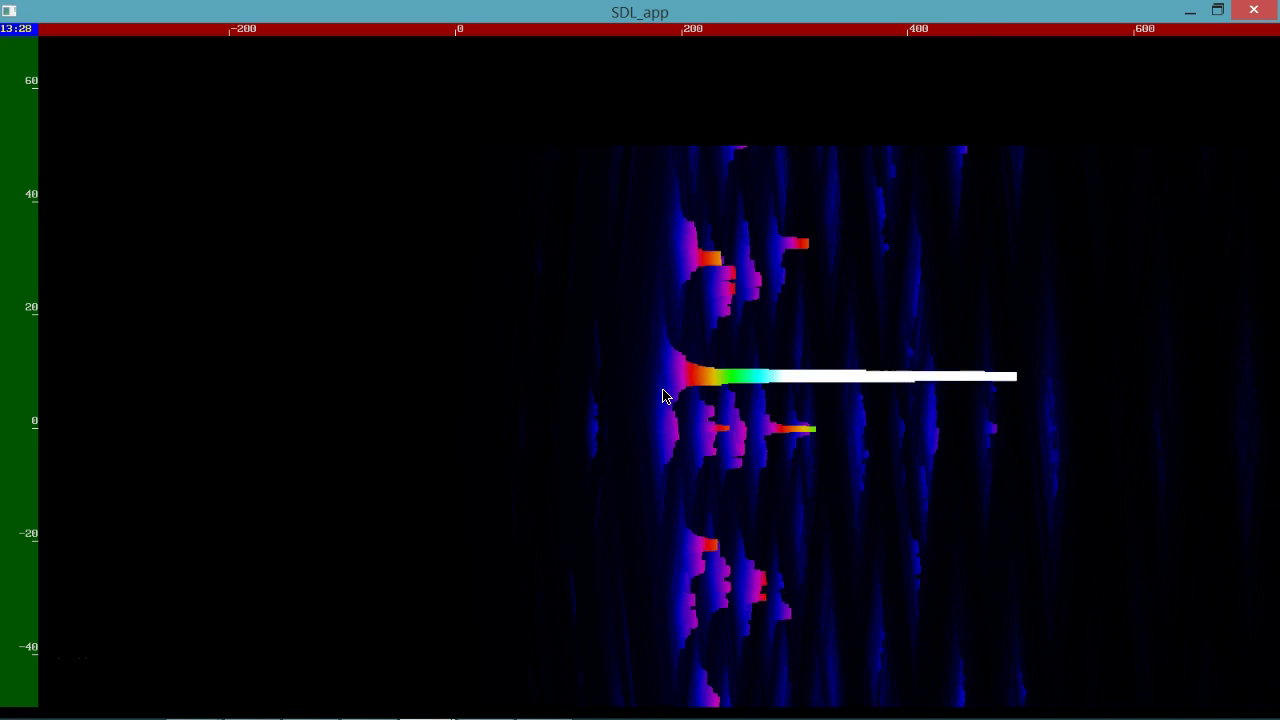
{"action": "key", "text": "Left"}
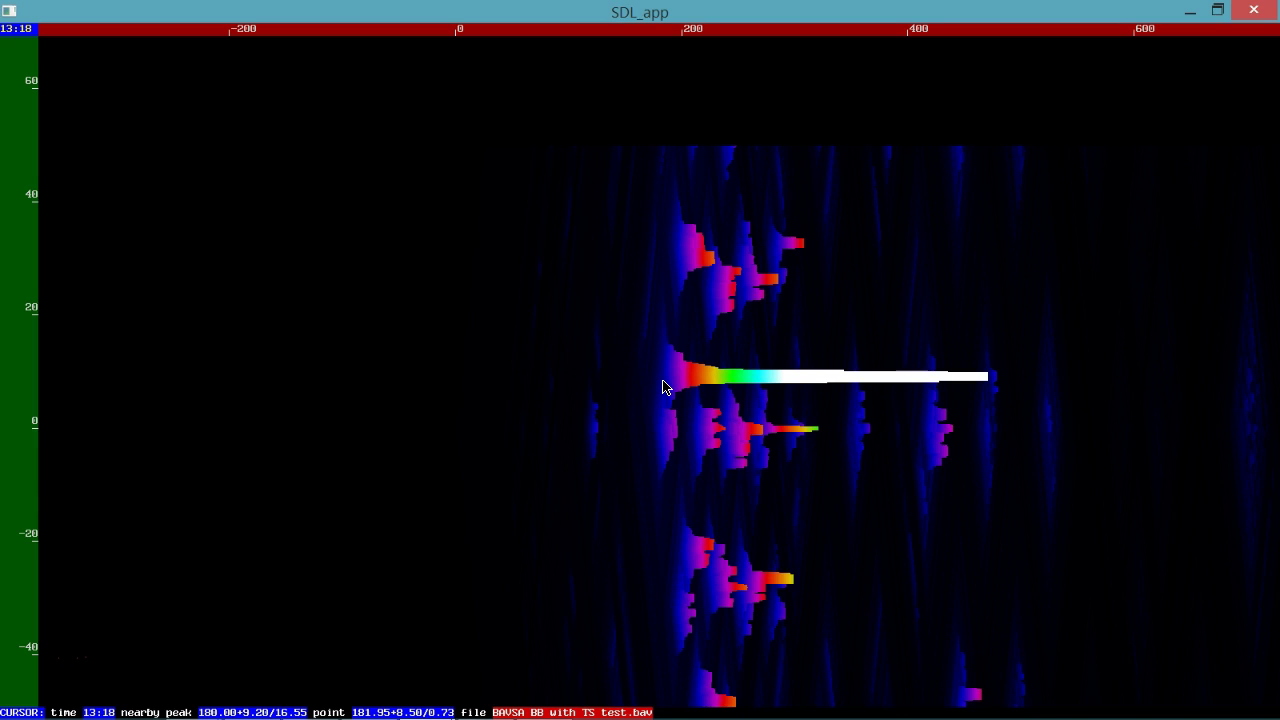
Move to time 13:33, compare the flat and horizontal bar styles, and read the nearby-peak values near the 180 Hz carrier.
{"action": "key", "text": "space"}
{"action": "key", "text": "Right"}
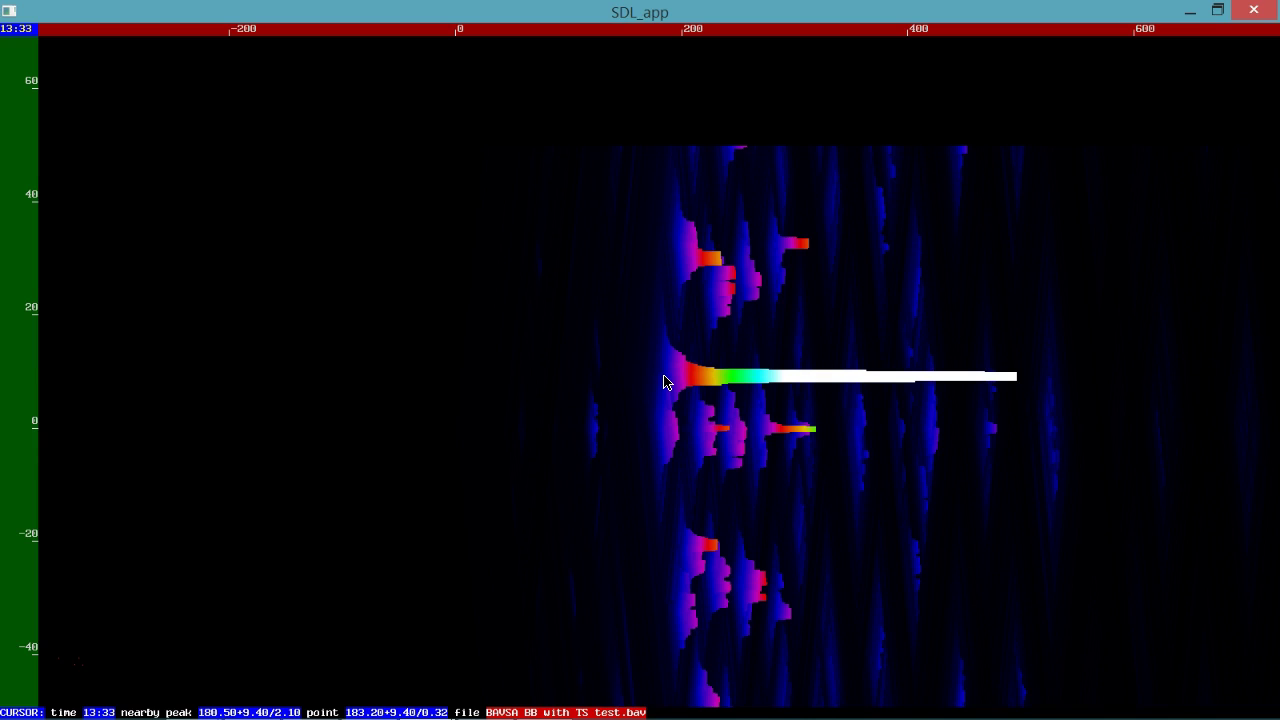
{"action": "left_click", "coordinate": [664, 376]}
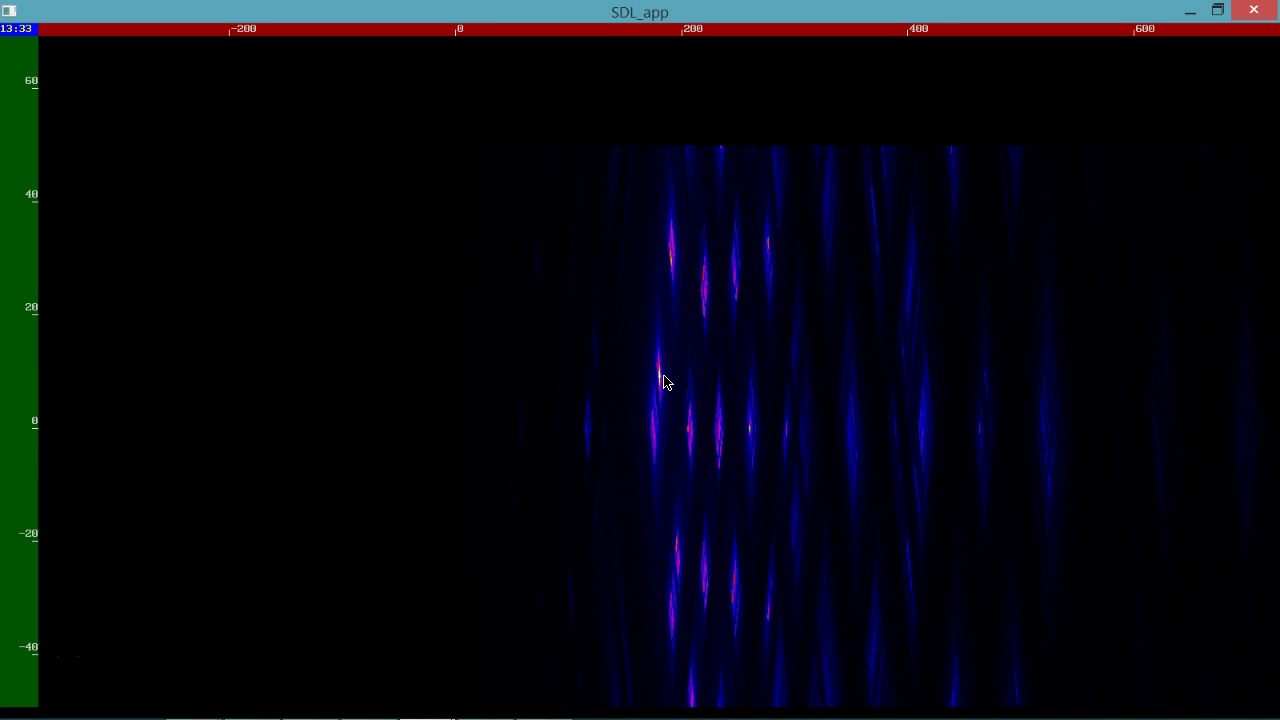
{"action": "left_click", "coordinate": [664, 376]}
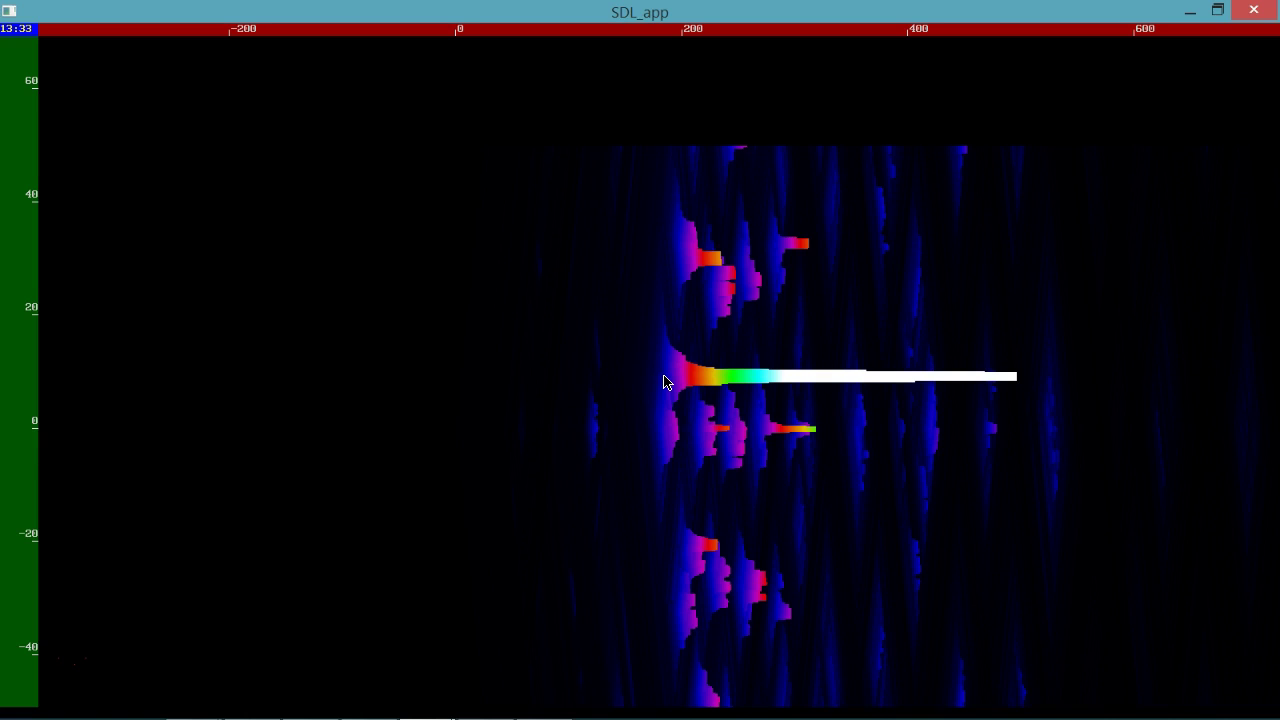
{"action": "mouse_move", "coordinate": [664, 381]}
{"action": "left_mouse_down"}
{"action": "mouse_move", "coordinate": [971, 372]}
{"action": "mouse_move", "coordinate": [760, 369]}
{"action": "mouse_move", "coordinate": [661, 384]}
{"action": "left_mouse_up"}
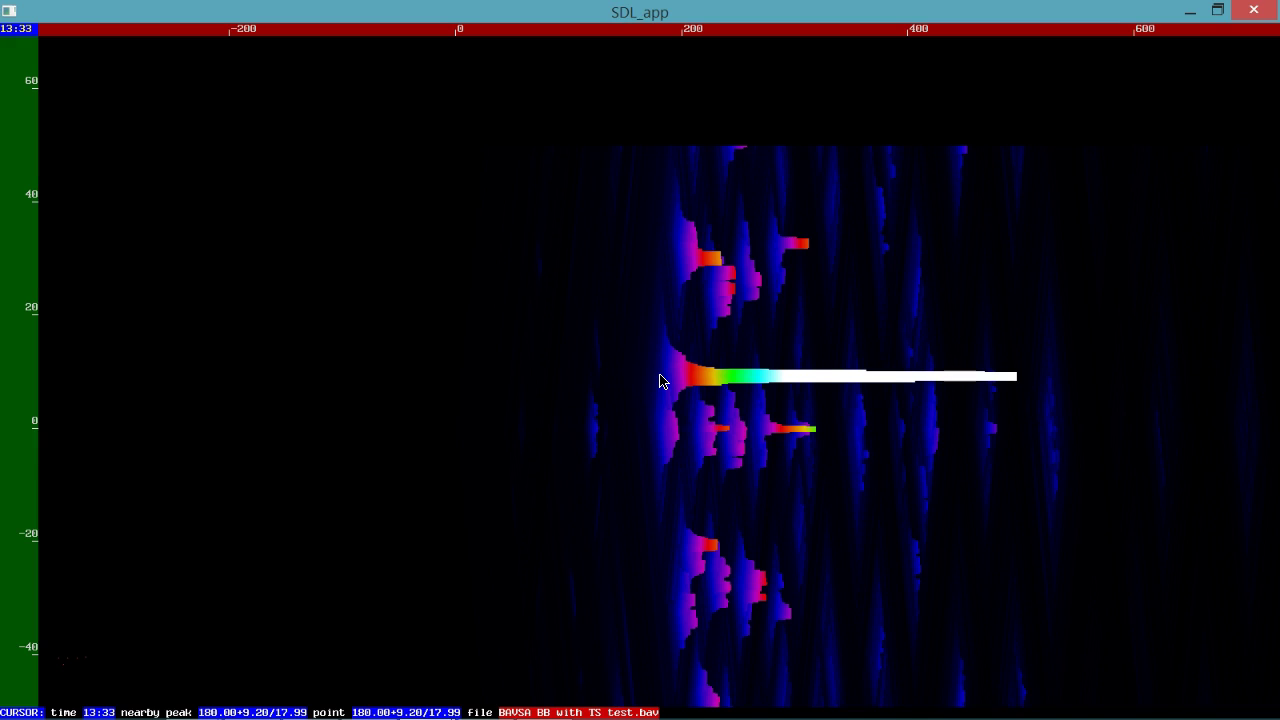
{"action": "left_click", "coordinate": [718, 376]}
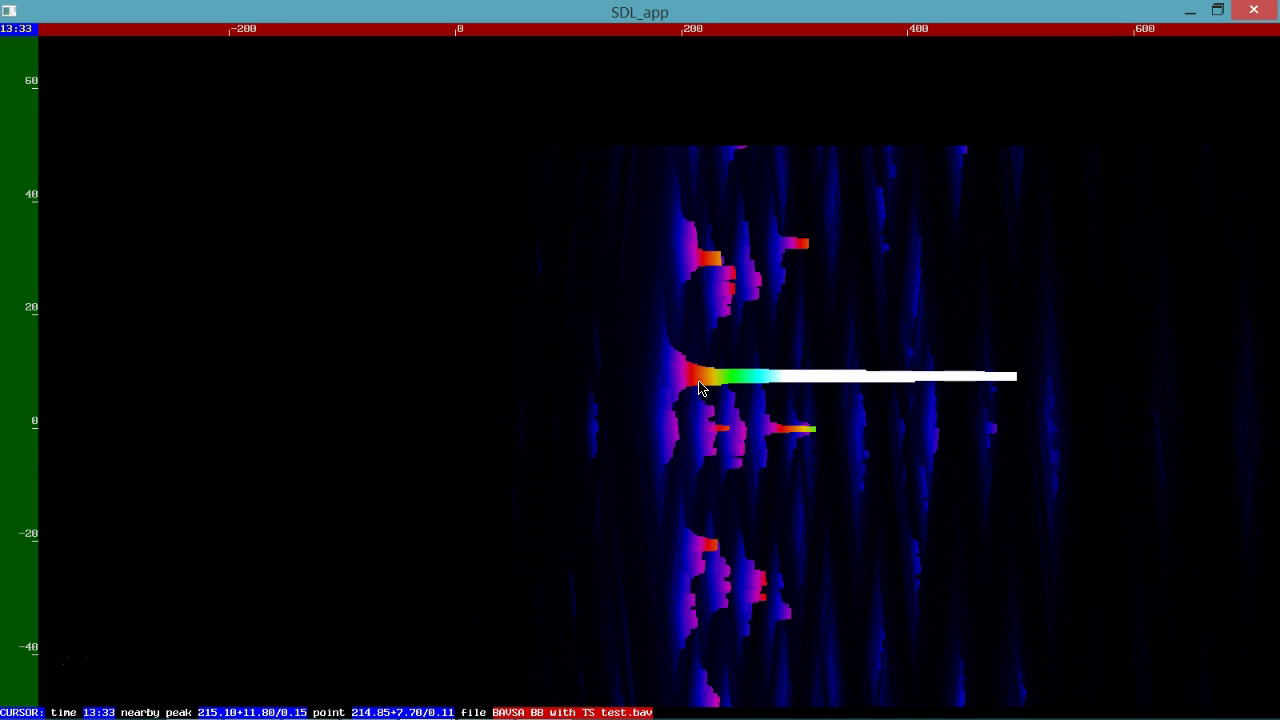